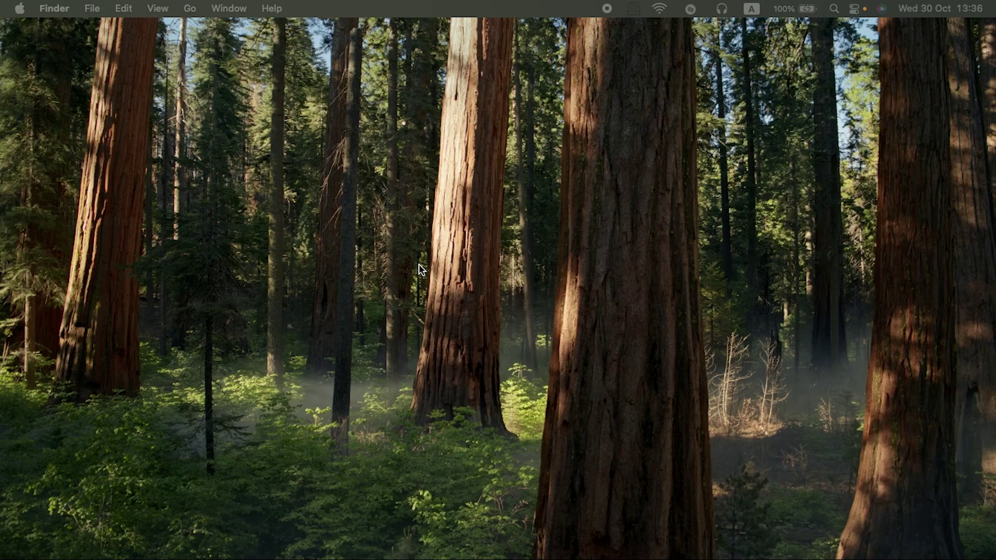
Mount the EFI partition disk0s1 with ESP Mounter and open /Volumes/EFI in Finder
{"action": "left_click", "coordinate": [637, 14]}
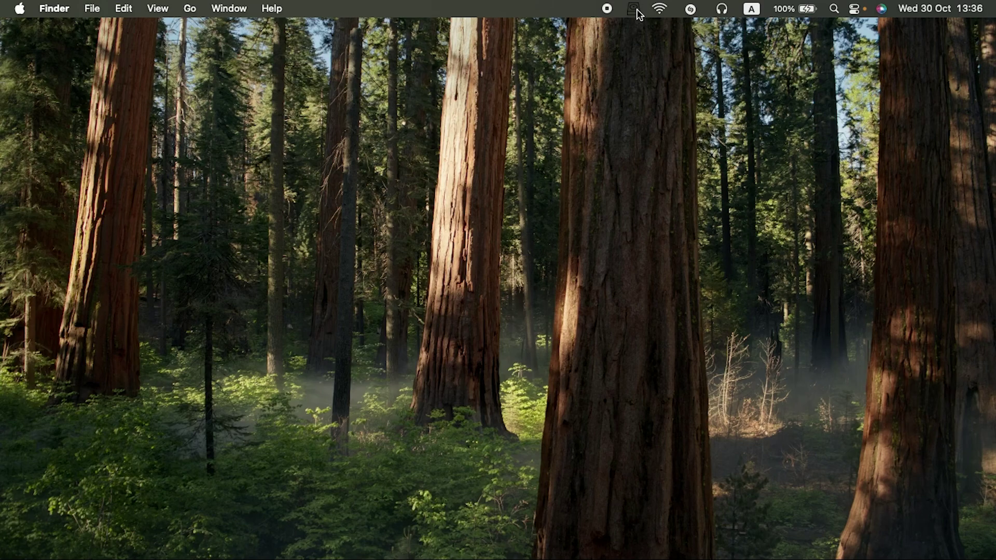
{"action": "left_click", "coordinate": [638, 14]}
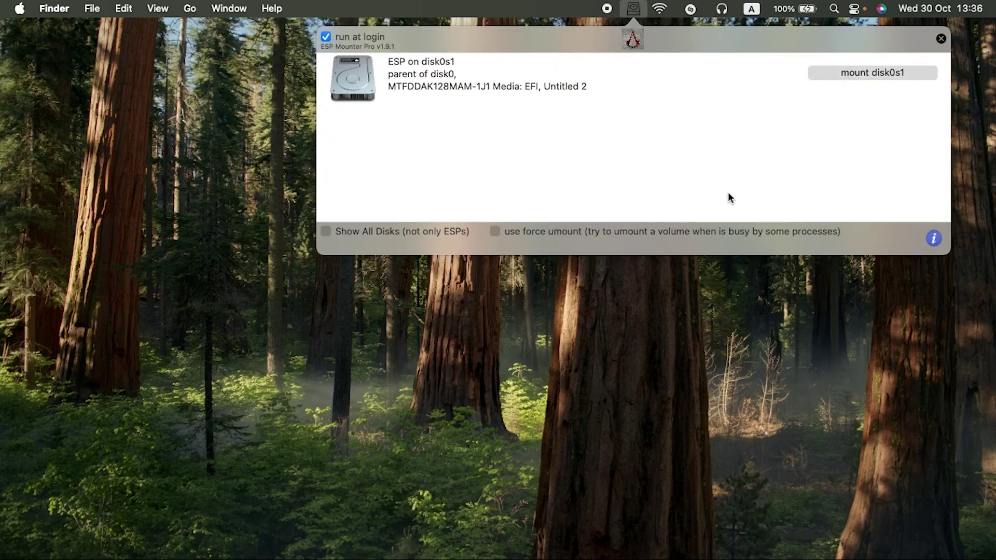
{"action": "left_click", "coordinate": [850, 72]}
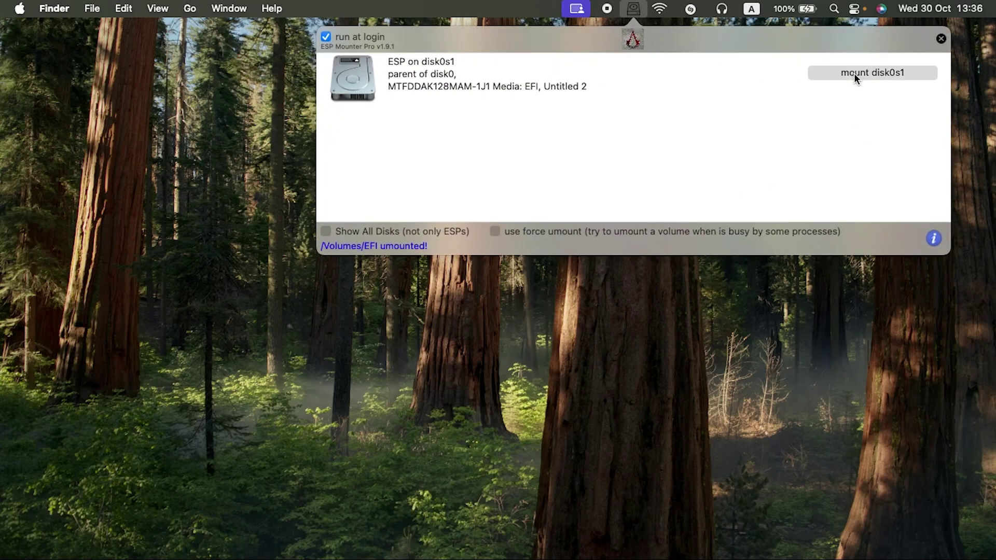
{"action": "left_click", "coordinate": [855, 73]}
{"action": "left_click", "coordinate": [851, 89]}
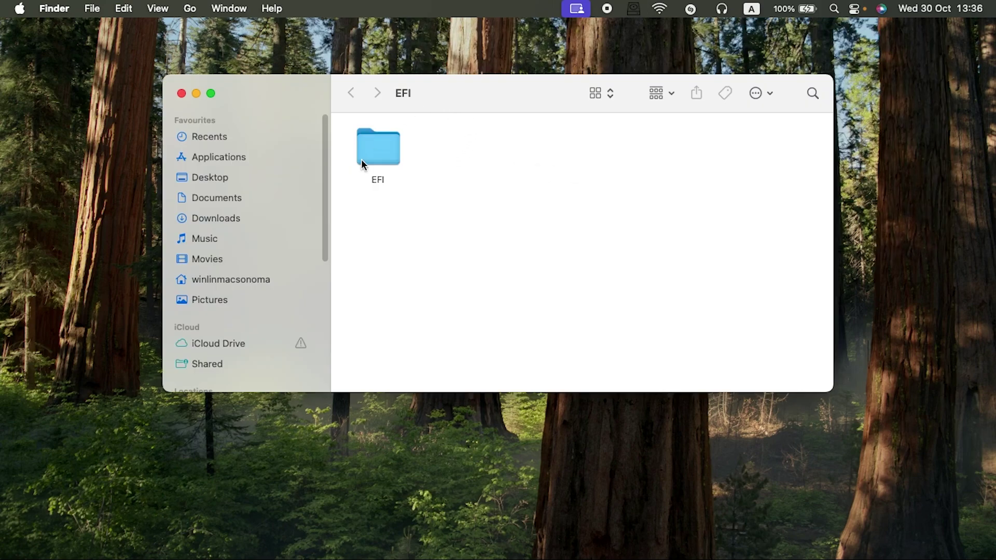
Open the EFI folder and then its OC folder
{"action": "left_click", "coordinate": [377, 146]}
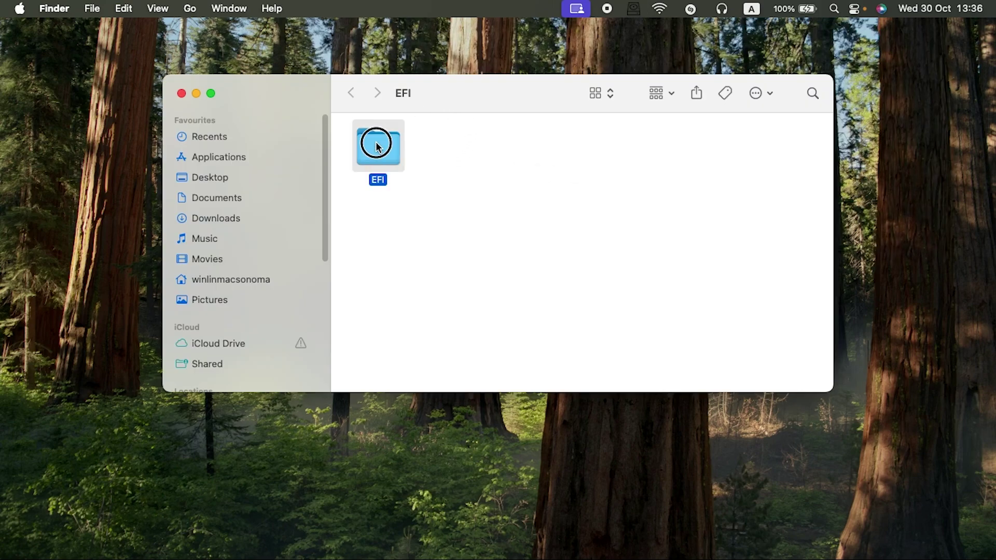
{"action": "double_click", "coordinate": [377, 146]}
{"action": "double_click", "coordinate": [459, 149]}
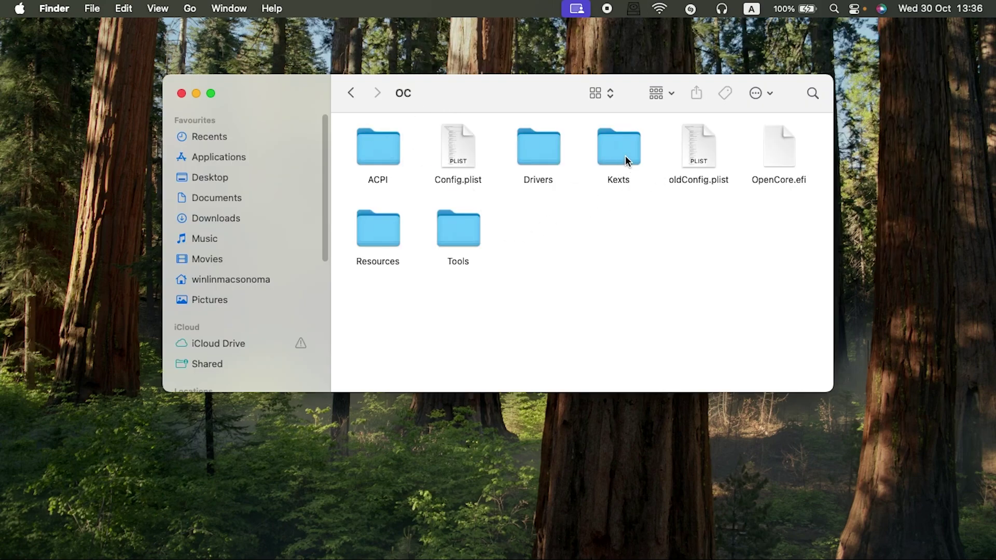
Check the exact macOS build number in About This Mac
{"action": "left_click", "coordinate": [197, 93]}
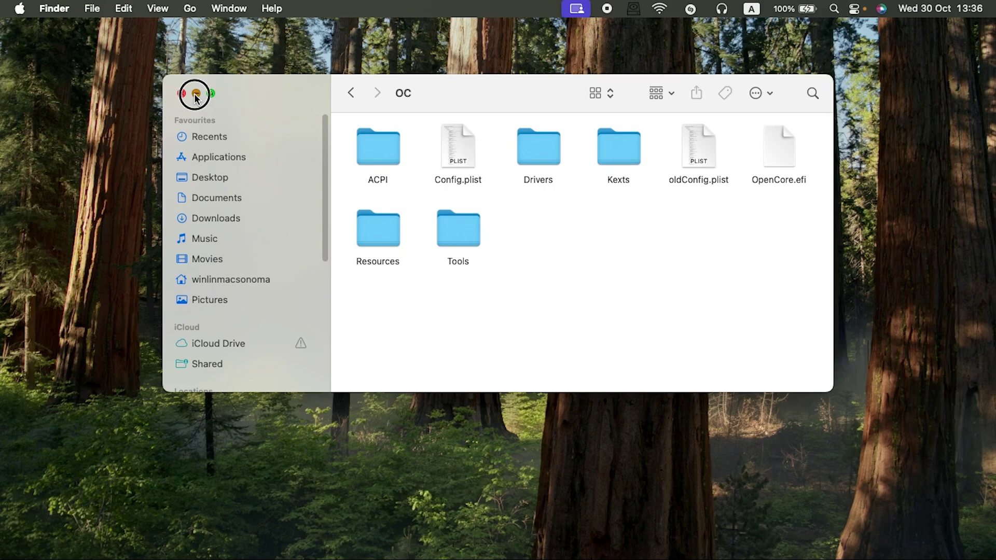
{"action": "left_click", "coordinate": [20, 9]}
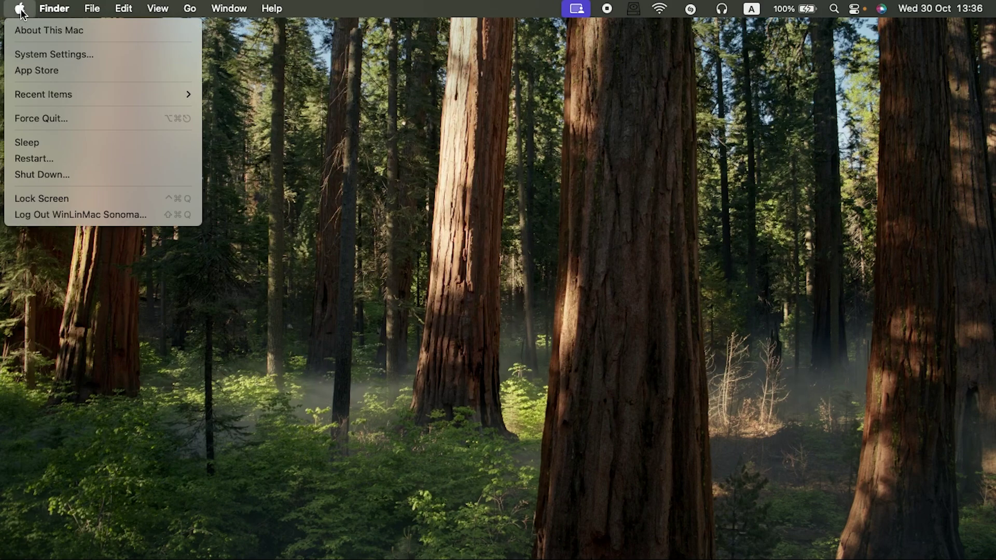
{"action": "left_click", "coordinate": [45, 30]}
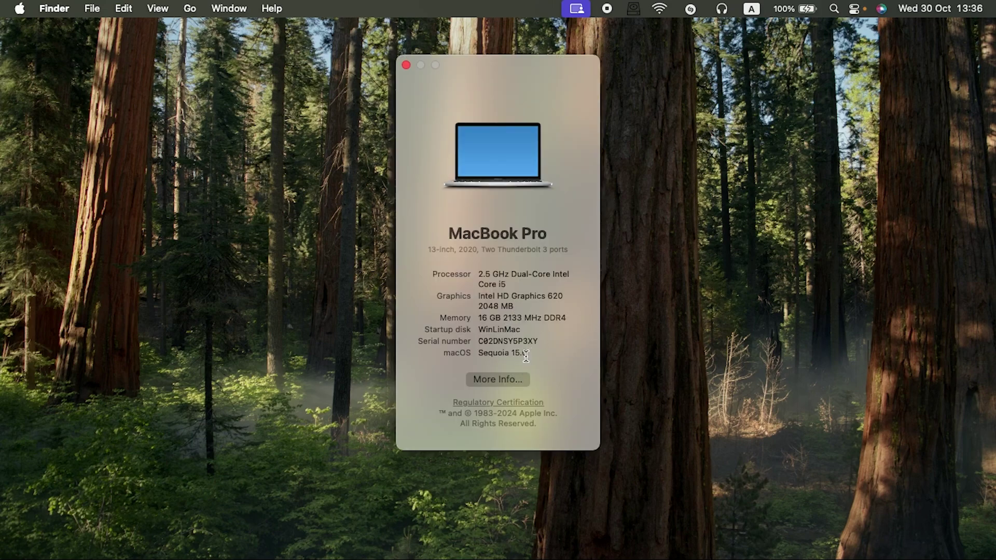
{"action": "left_click_drag", "start_coordinate": [513, 353], "coordinate": [503, 355]}
{"action": "left_click", "coordinate": [405, 66]}
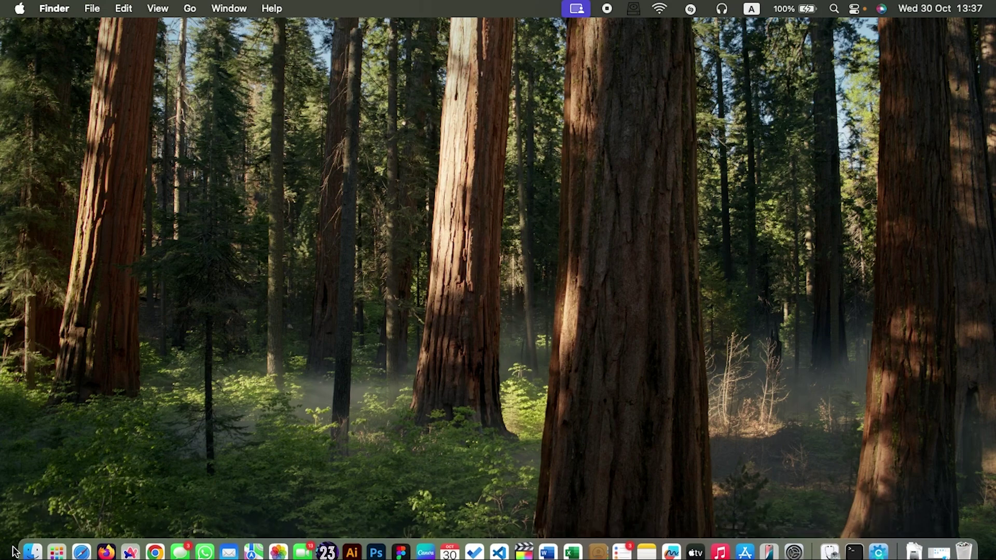
Open the OC folder's Config.plist with OCAuxiliaryTools
{"action": "left_click", "coordinate": [30, 554]}
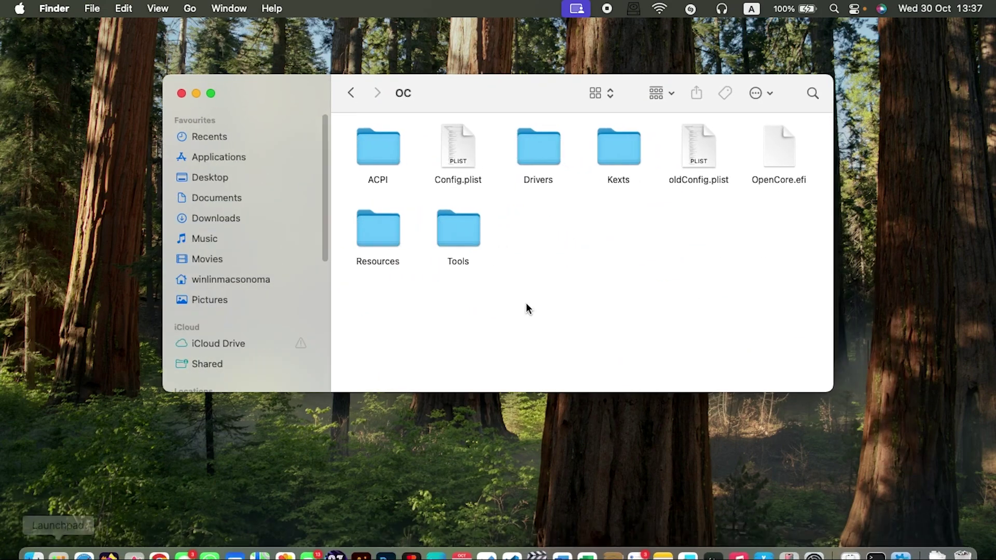
{"action": "left_click_drag", "start_coordinate": [506, 95], "coordinate": [450, 143]}
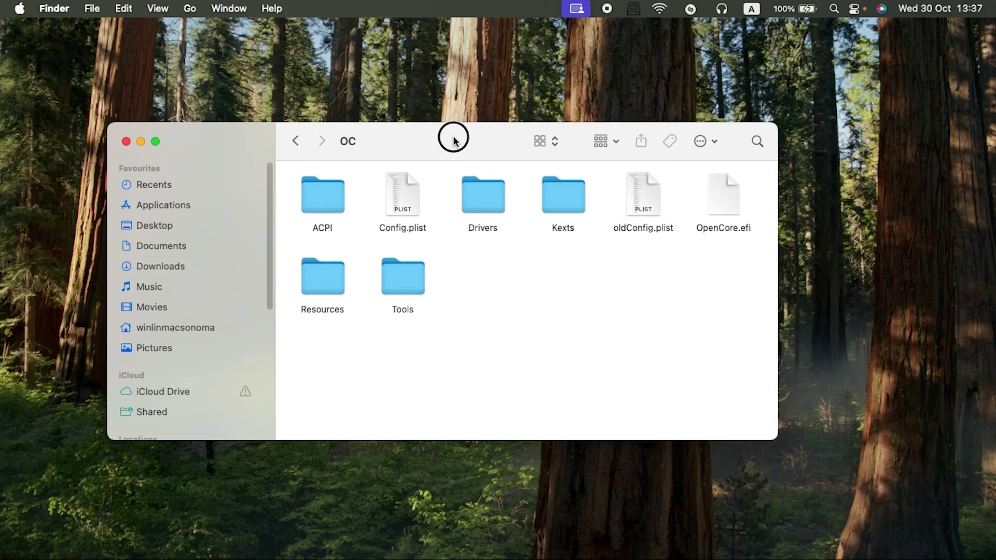
{"action": "left_click", "coordinate": [402, 198]}
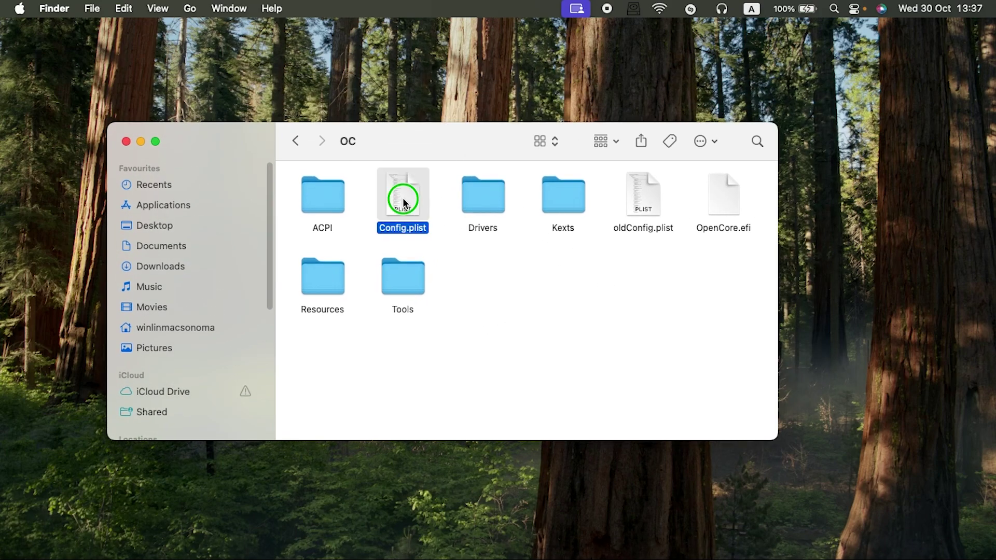
{"action": "right_click", "coordinate": [403, 197]}
{"action": "mouse_move", "coordinate": [478, 223]}
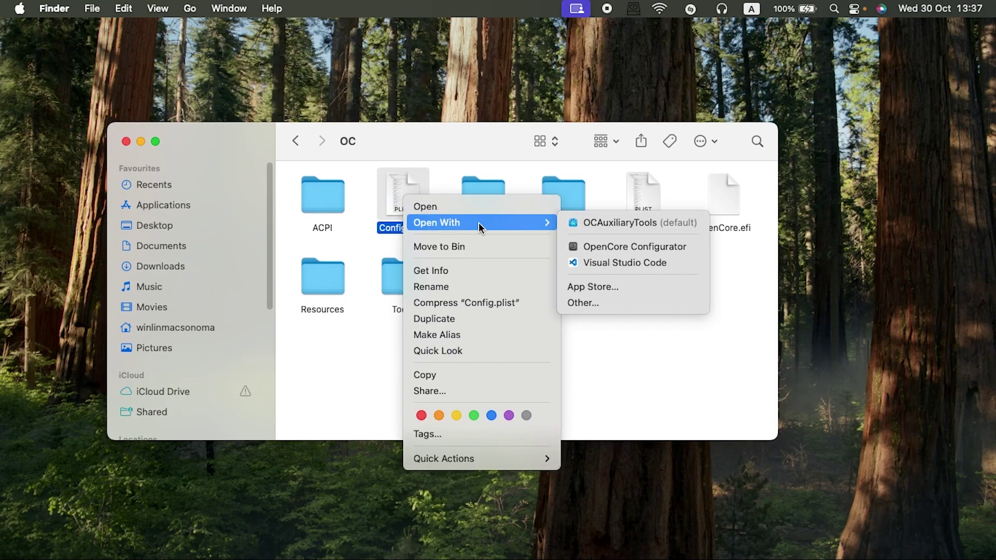
{"action": "left_click", "coordinate": [610, 223]}
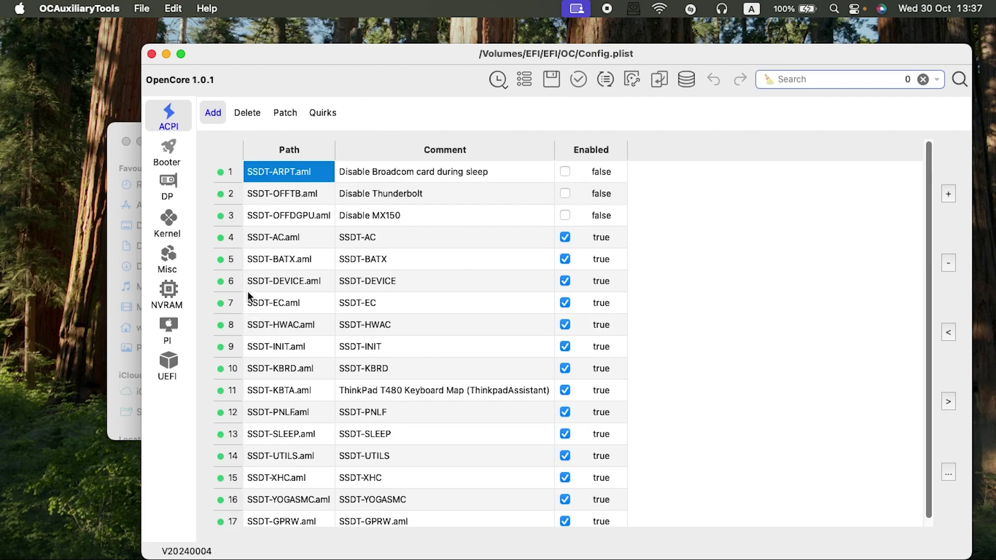
In NVRAM, edit the third UUID's boot-args value to alcid=28, then minimize the editor
{"action": "left_click", "coordinate": [169, 291]}
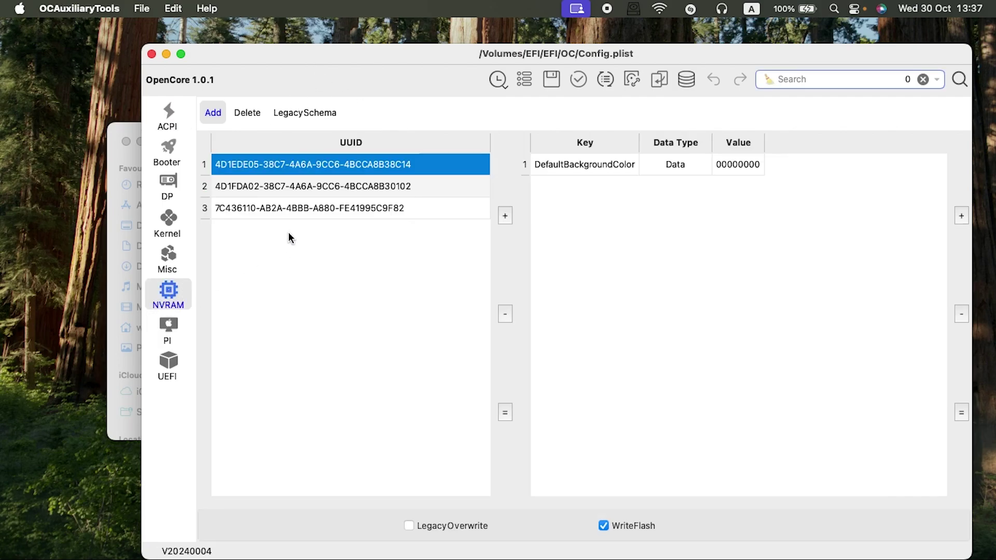
{"action": "left_click", "coordinate": [282, 210]}
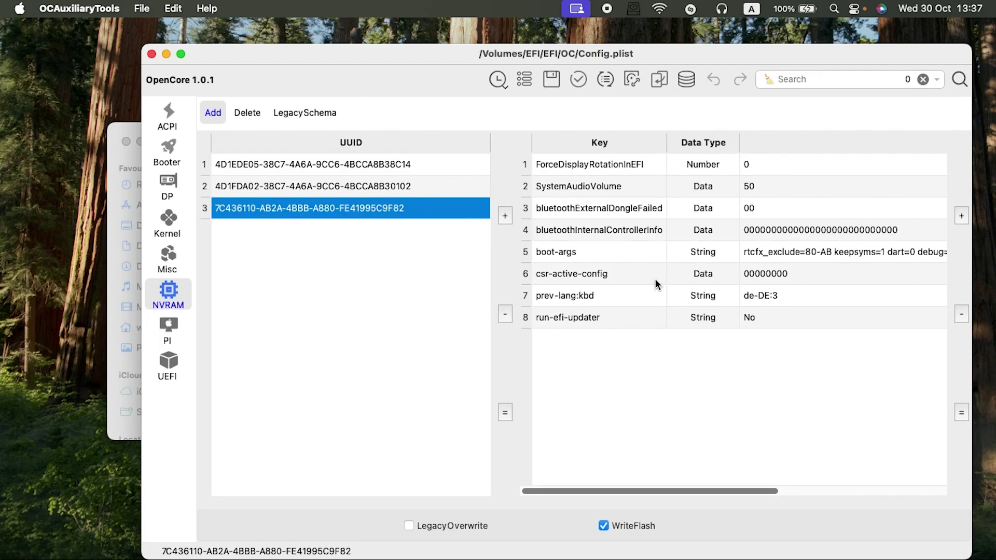
{"action": "left_click", "coordinate": [817, 251]}
{"action": "left_click_drag", "start_coordinate": [534, 491], "coordinate": [663, 491]}
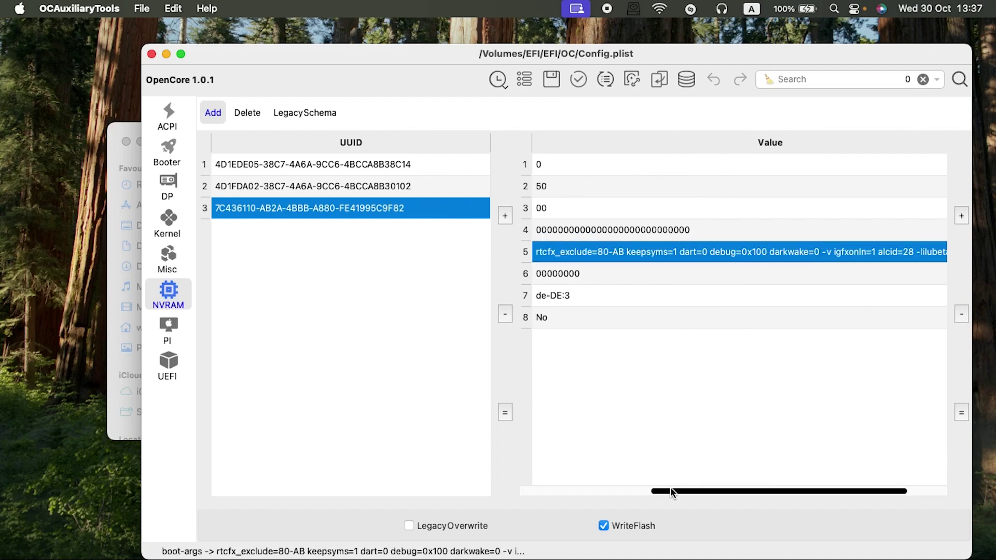
{"action": "left_click", "coordinate": [896, 254]}
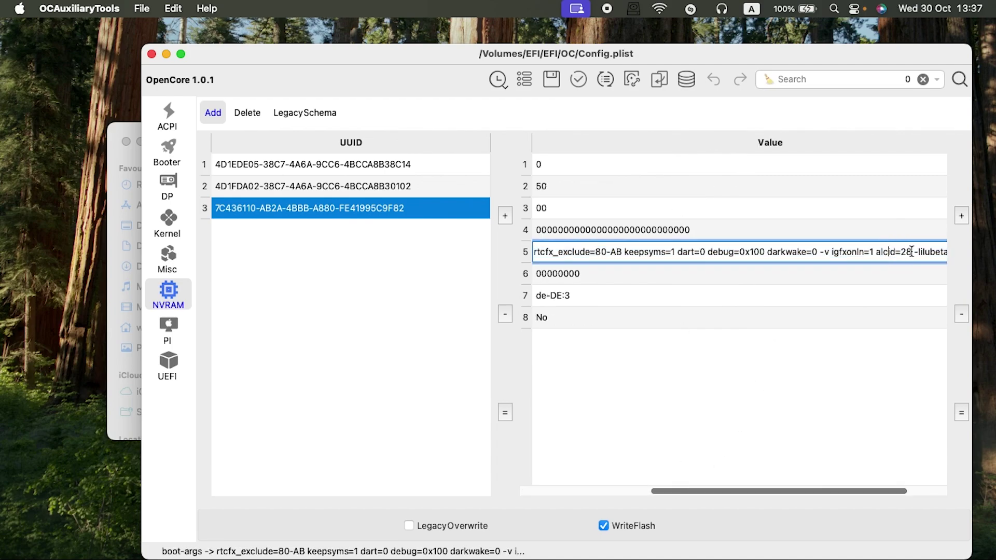
{"action": "left_click_drag", "start_coordinate": [911, 252], "coordinate": [876, 258]}
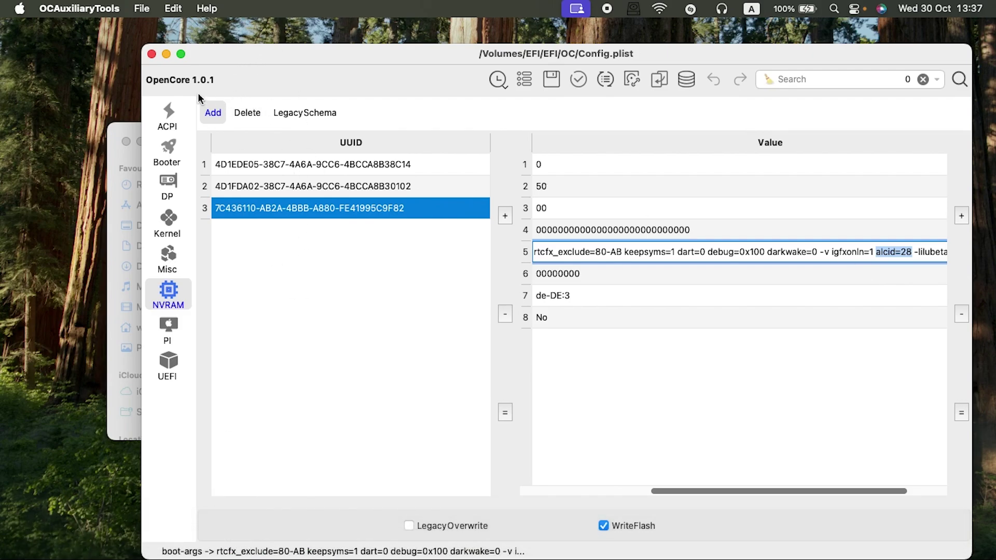
{"action": "left_click", "coordinate": [166, 54]}
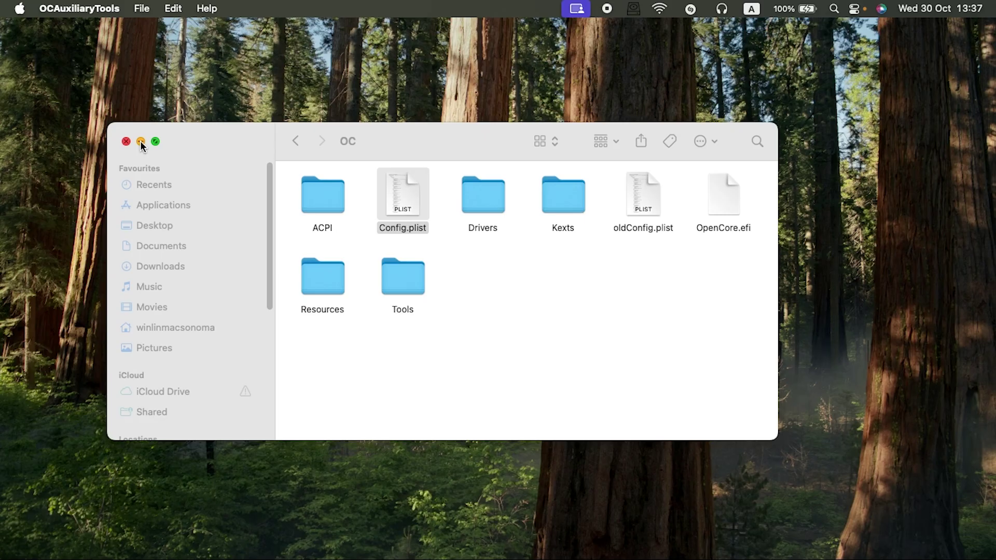
Search for 'opencore install guide dortania' and open Dortania's OpenCore Install Guide result
{"action": "key", "text": "super+Tab"}
{"action": "left_click", "coordinate": [303, 64]}
{"action": "type", "text": "opencore"}
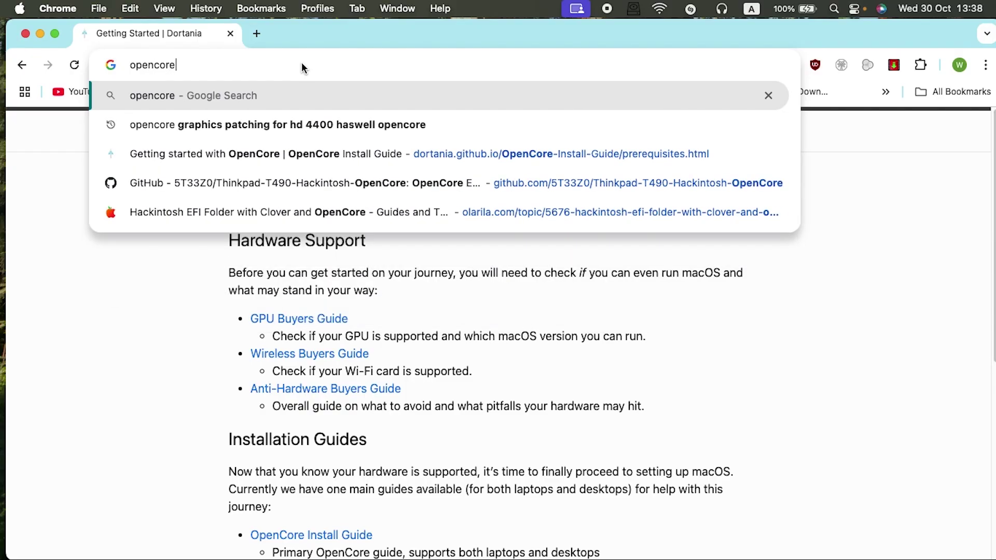
{"action": "type", "text": " install "}
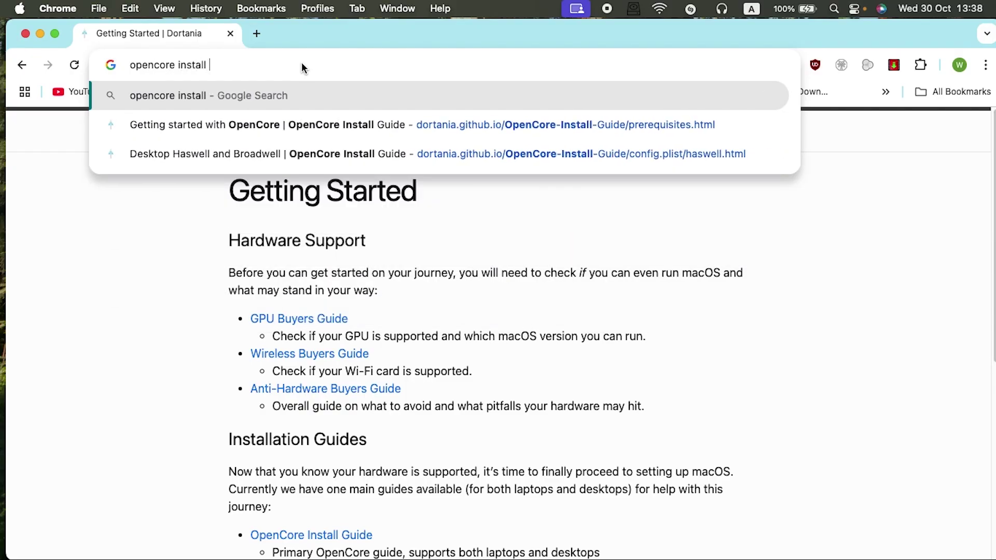
{"action": "type", "text": "guide+ dortania&oq=opencore+install+guide+dortania&gs_lcrp=EgZjaHJvbWUyBggAEEUY..."}
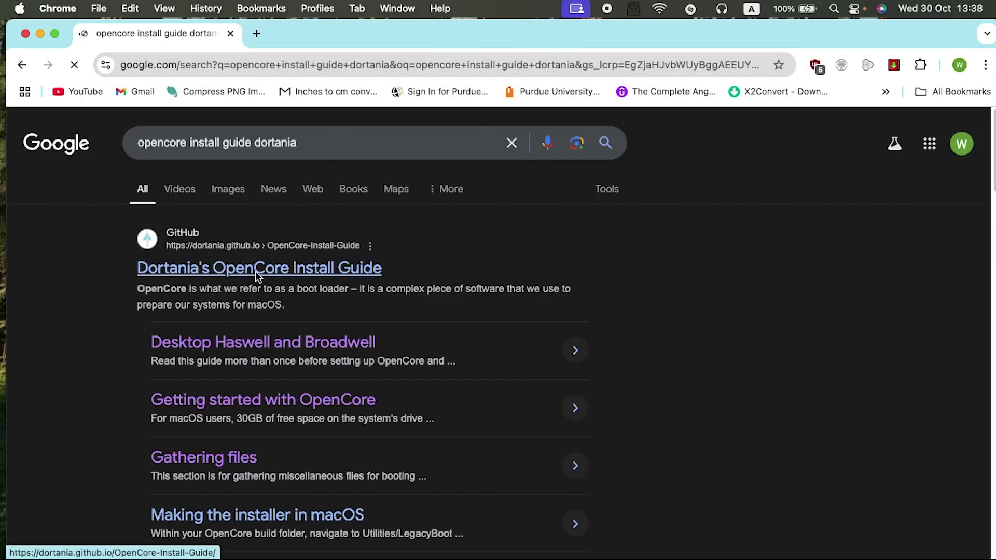
{"action": "left_click", "coordinate": [257, 275]}
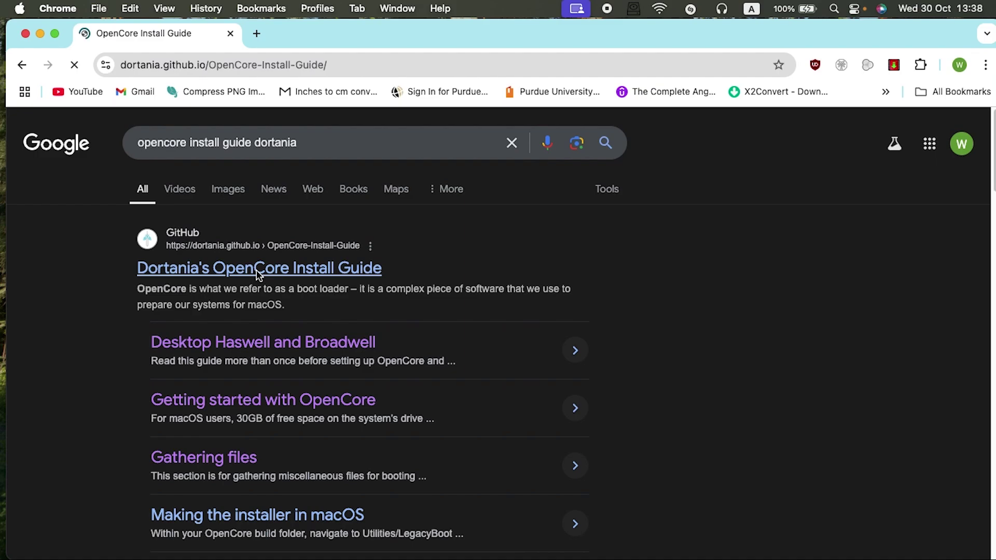
Expand Intel Laptop config.plist in the guide's sidebar and open the Kaby Lake page
{"action": "scroll", "coordinate": [430, 359], "scroll_direction": "down", "scroll_amount": 5}
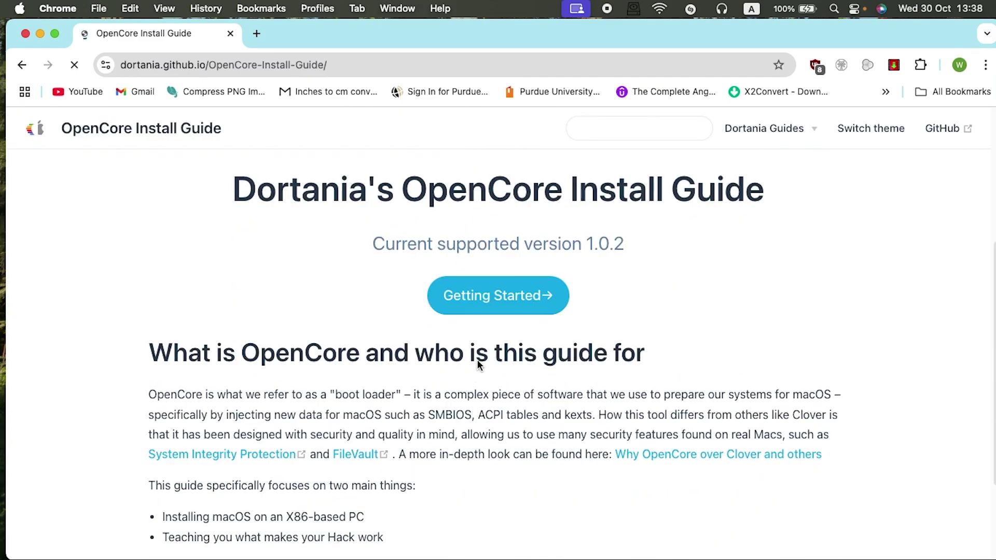
{"action": "left_click", "coordinate": [487, 307]}
{"action": "scroll", "coordinate": [475, 365], "scroll_direction": "down", "scroll_amount": 3}
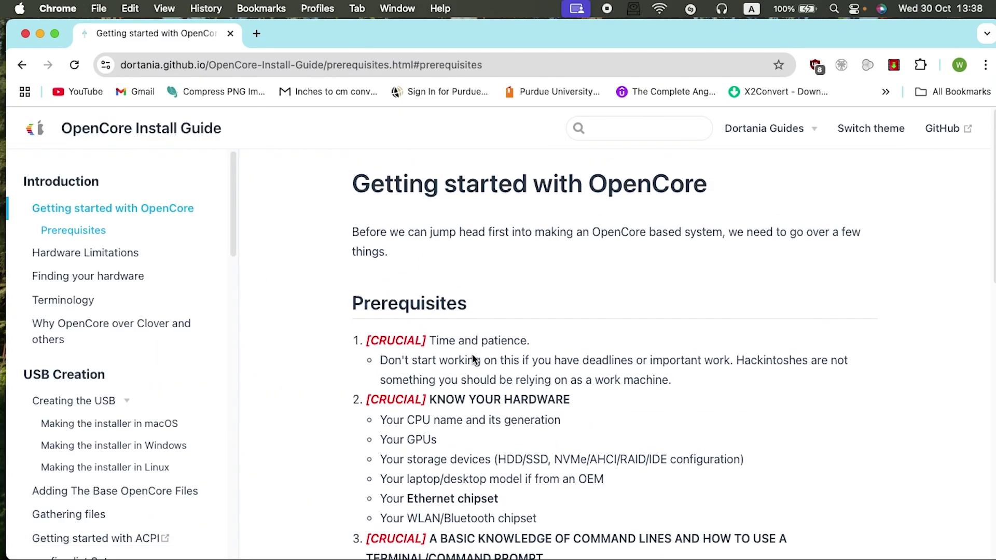
{"action": "scroll", "coordinate": [475, 364], "scroll_direction": "down", "scroll_amount": 10}
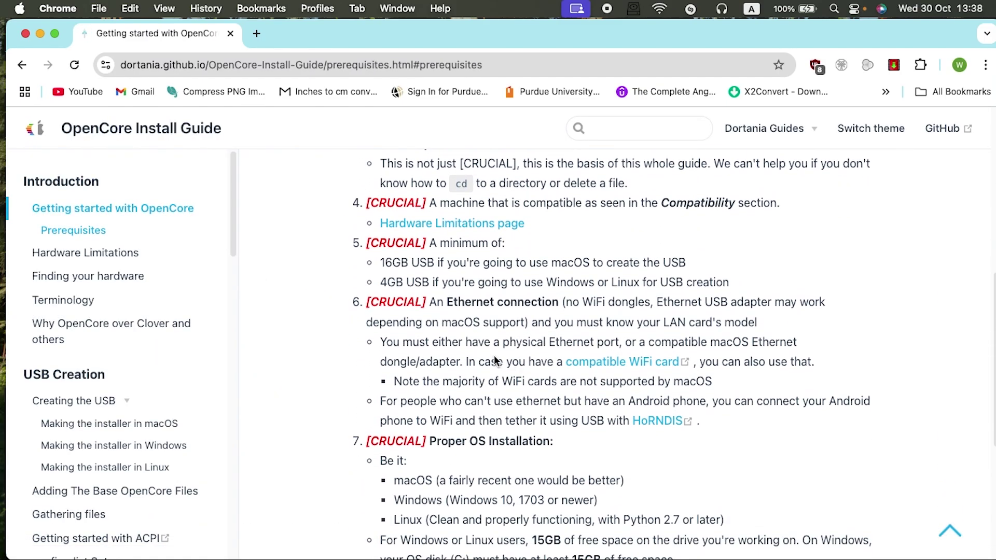
{"action": "scroll", "coordinate": [80, 366], "scroll_direction": "down", "scroll_amount": 8}
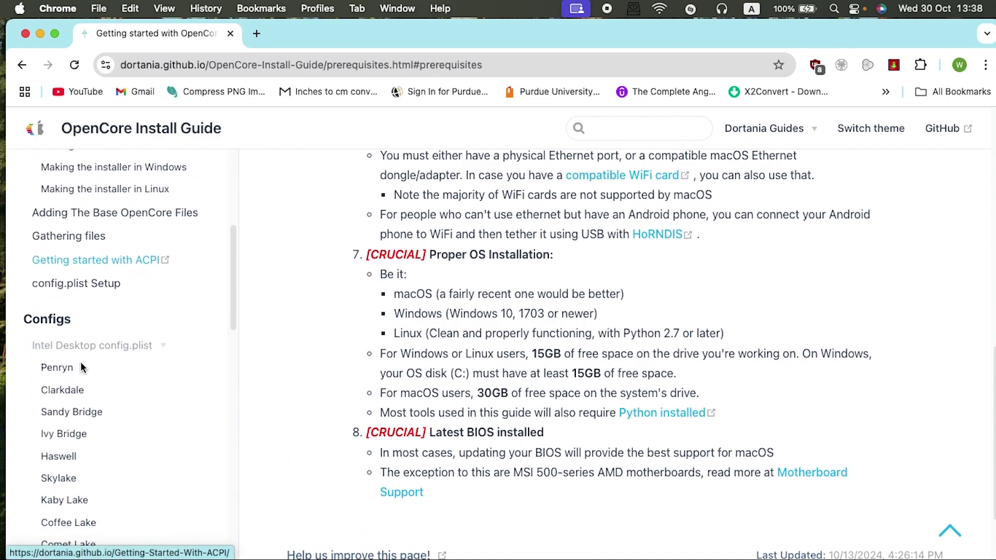
{"action": "left_click", "coordinate": [72, 449]}
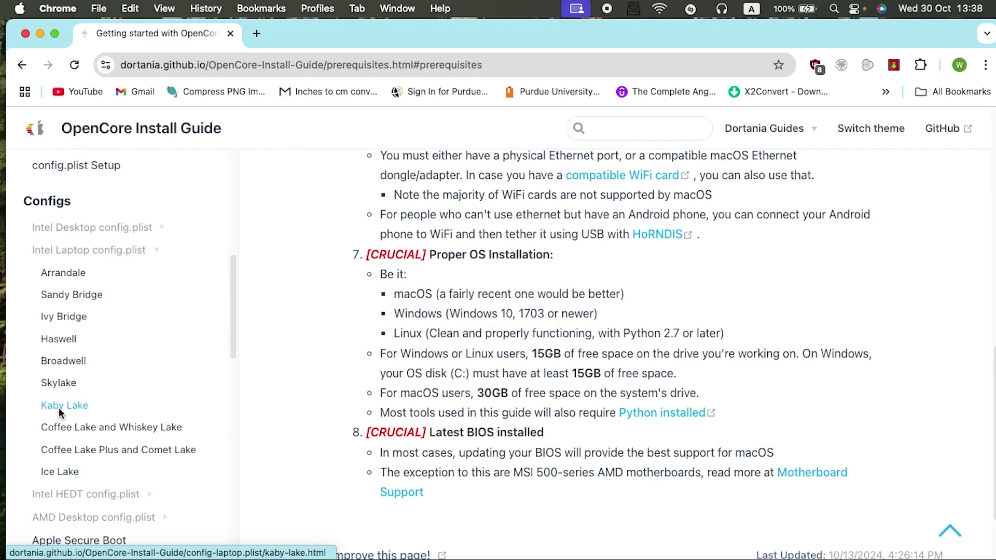
{"action": "left_click", "coordinate": [61, 407]}
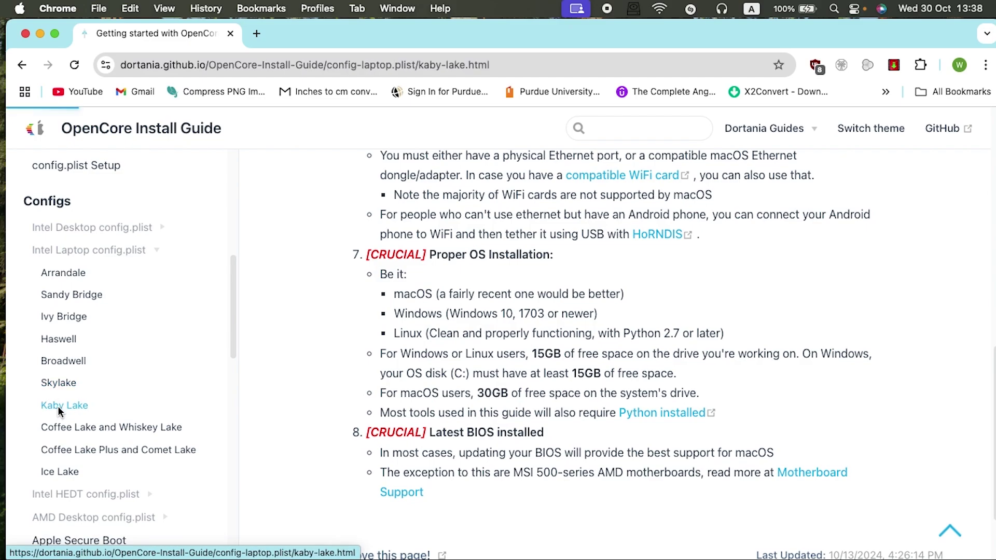
Check the Mac's graphics model, Intel HD Graphics 620, in About This Mac
{"action": "left_click", "coordinate": [19, 8]}
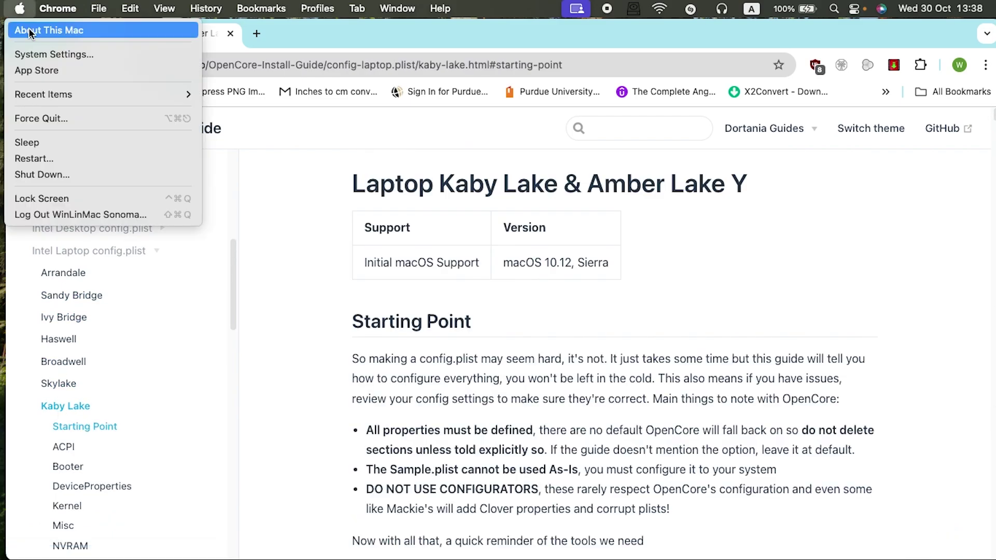
{"action": "left_click", "coordinate": [33, 34]}
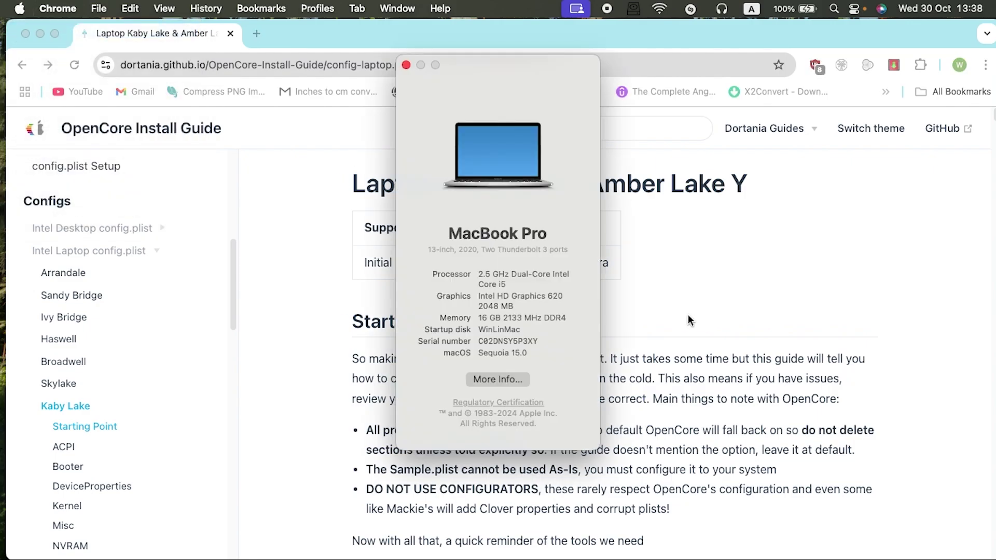
{"action": "left_click_drag", "start_coordinate": [563, 295], "coordinate": [476, 296]}
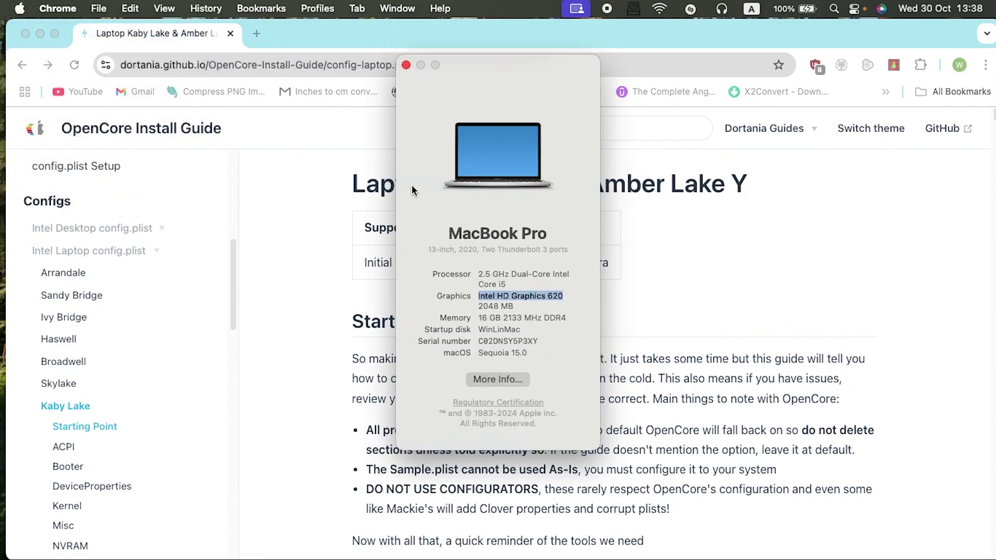
{"action": "left_click", "coordinate": [406, 65]}
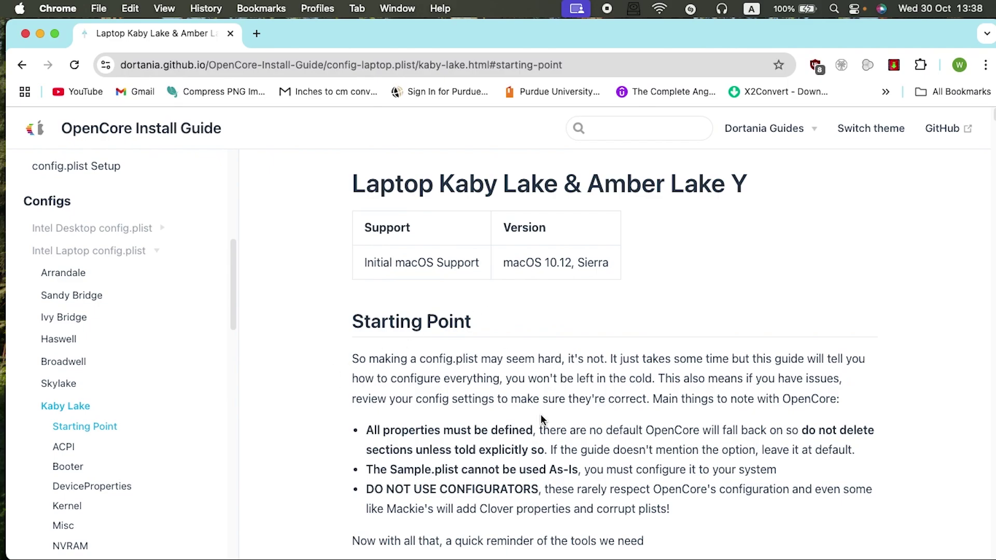
Find alcid=1 in the Kaby Lake page's NVRAM boot-args table and open AppleALC's supported codecs list
{"action": "scroll", "coordinate": [541, 419], "scroll_direction": "down", "scroll_amount": 1}
{"action": "scroll", "coordinate": [498, 359], "scroll_direction": "down", "scroll_amount": 4}
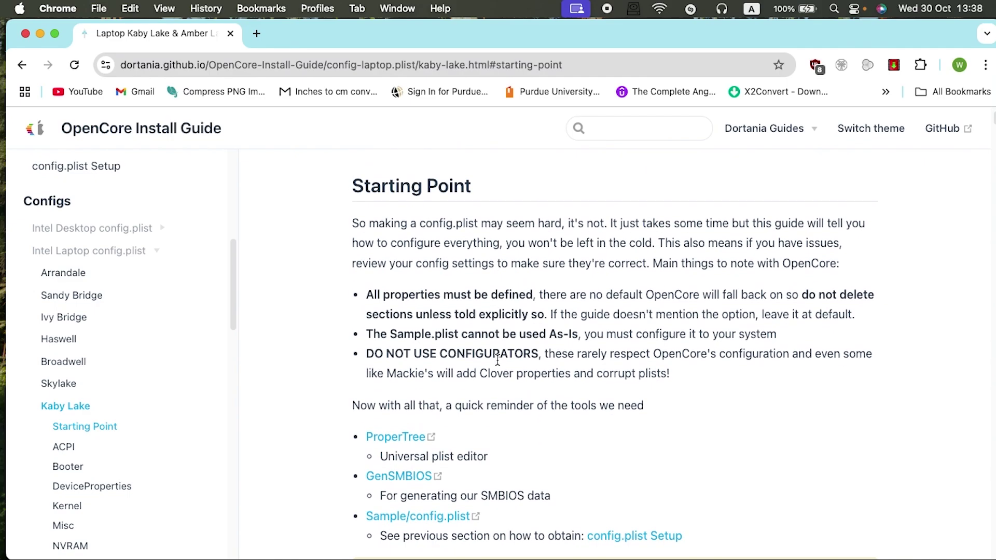
{"action": "scroll", "coordinate": [512, 354], "scroll_direction": "up", "scroll_amount": 5}
{"action": "scroll", "coordinate": [513, 358], "scroll_direction": "down", "scroll_amount": 18}
{"action": "scroll", "coordinate": [514, 360], "scroll_direction": "up", "scroll_amount": 19}
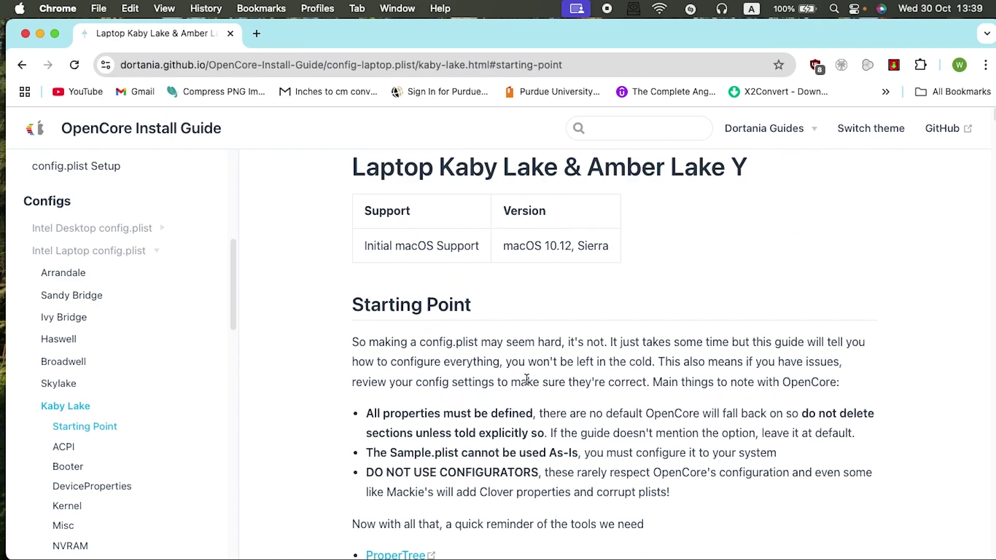
{"action": "scroll", "coordinate": [526, 379], "scroll_direction": "up", "scroll_amount": 1}
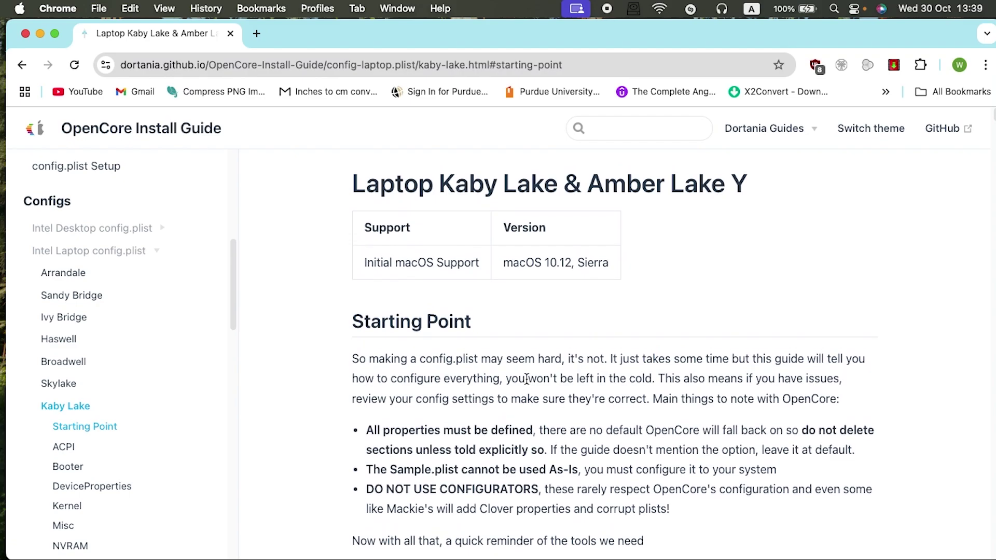
{"action": "scroll", "coordinate": [526, 379], "scroll_direction": "down", "scroll_amount": 16}
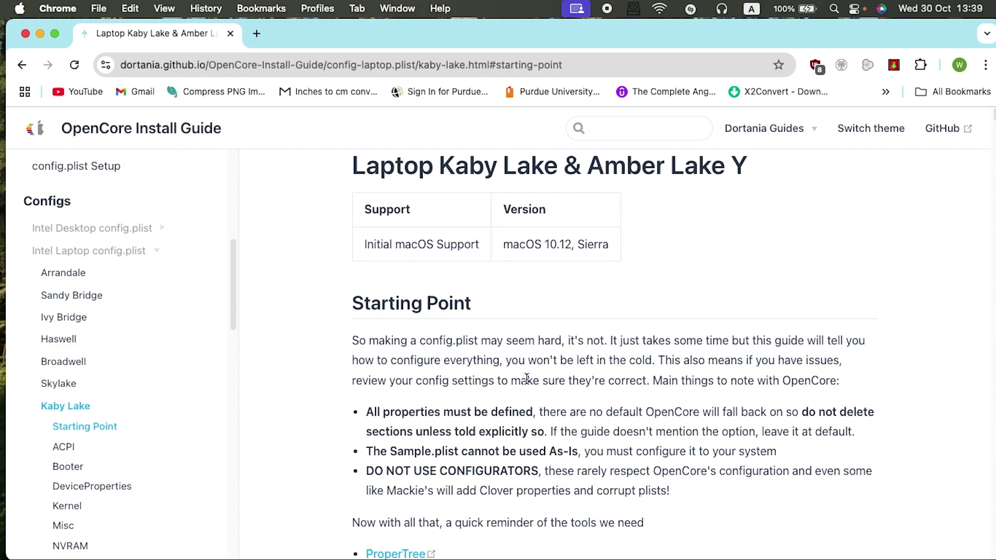
{"action": "scroll", "coordinate": [526, 379], "scroll_direction": "down", "scroll_amount": 20}
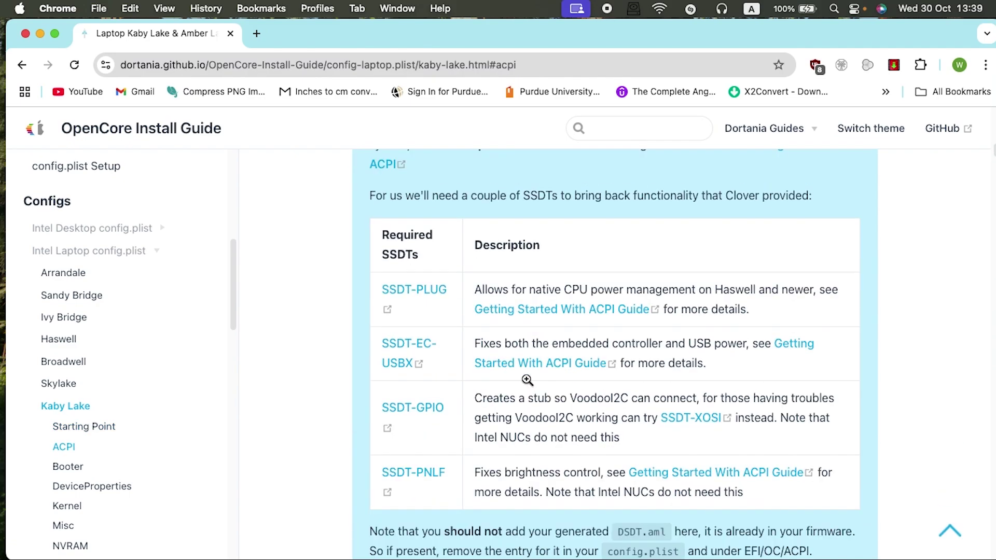
{"action": "scroll", "coordinate": [527, 380], "scroll_direction": "down", "scroll_amount": 10}
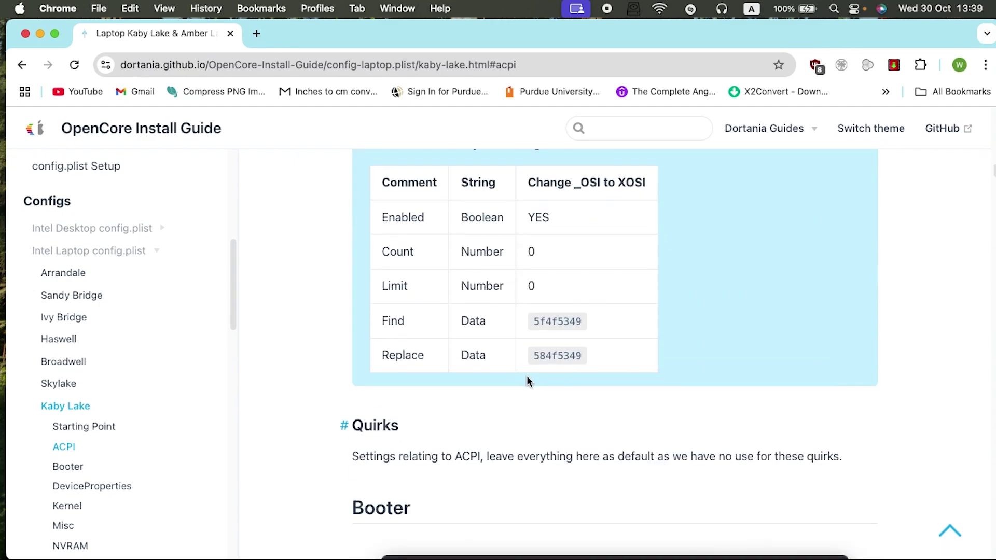
{"action": "scroll", "coordinate": [527, 381], "scroll_direction": "down", "scroll_amount": 20}
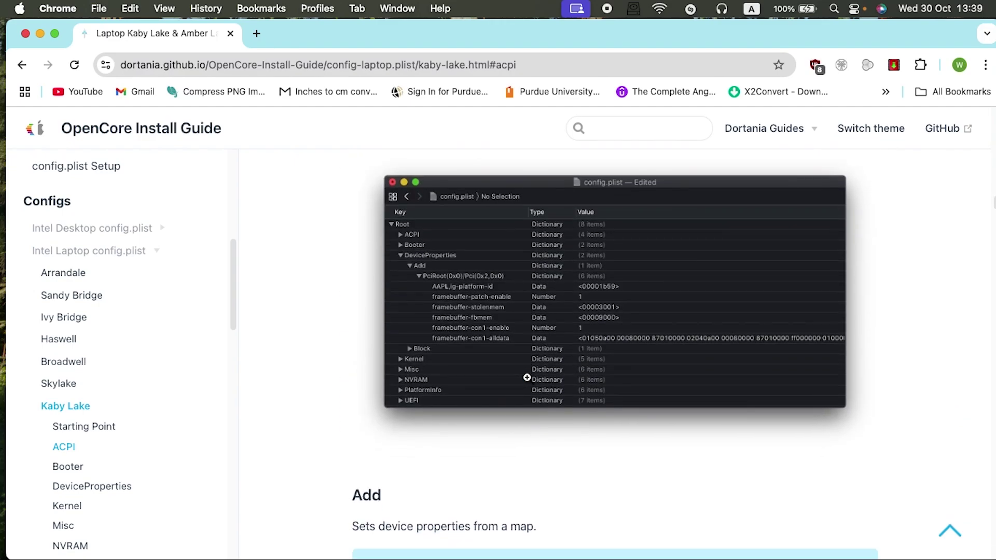
{"action": "scroll", "coordinate": [526, 378], "scroll_direction": "down", "scroll_amount": 20}
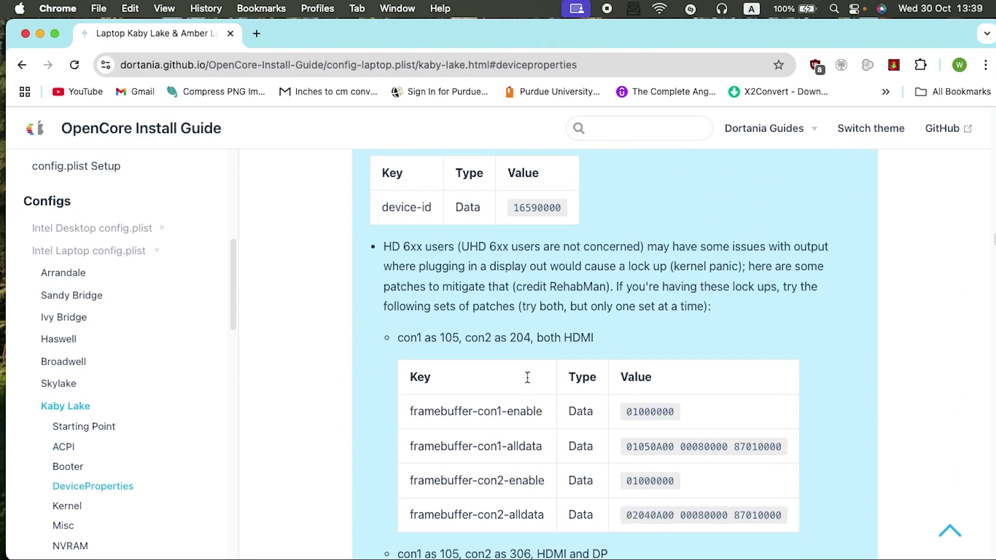
{"action": "scroll", "coordinate": [527, 377], "scroll_direction": "down", "scroll_amount": 20}
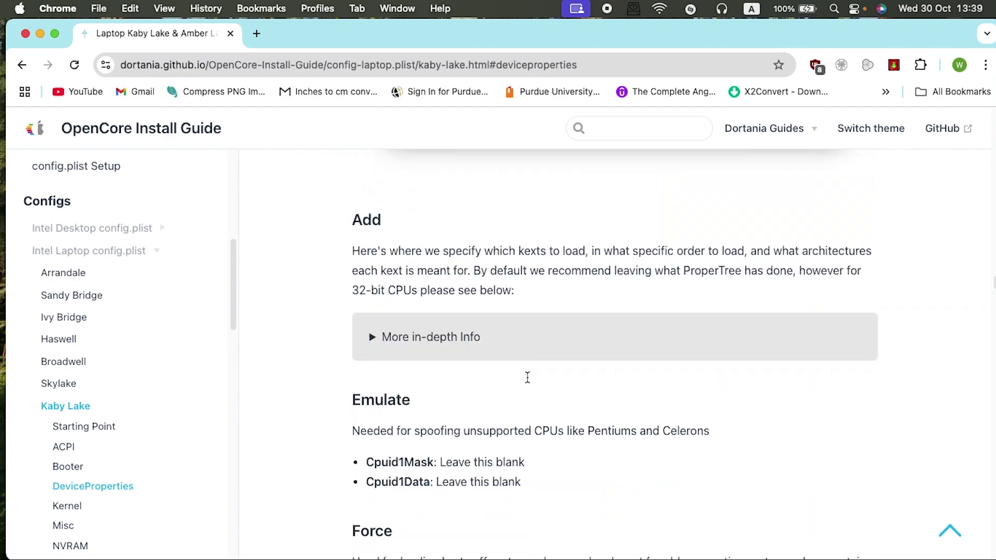
{"action": "scroll", "coordinate": [528, 377], "scroll_direction": "down", "scroll_amount": 20}
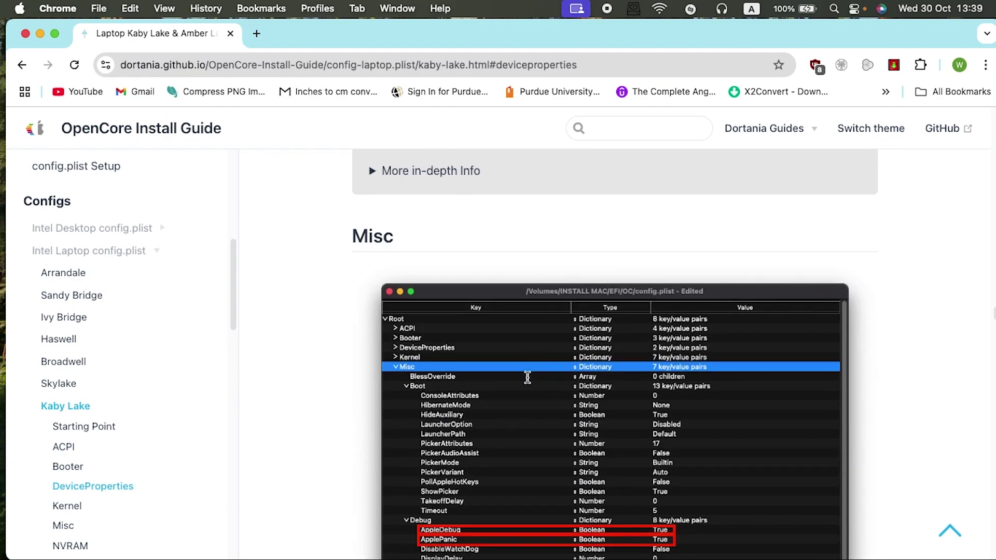
{"action": "scroll", "coordinate": [527, 377], "scroll_direction": "down", "scroll_amount": 20}
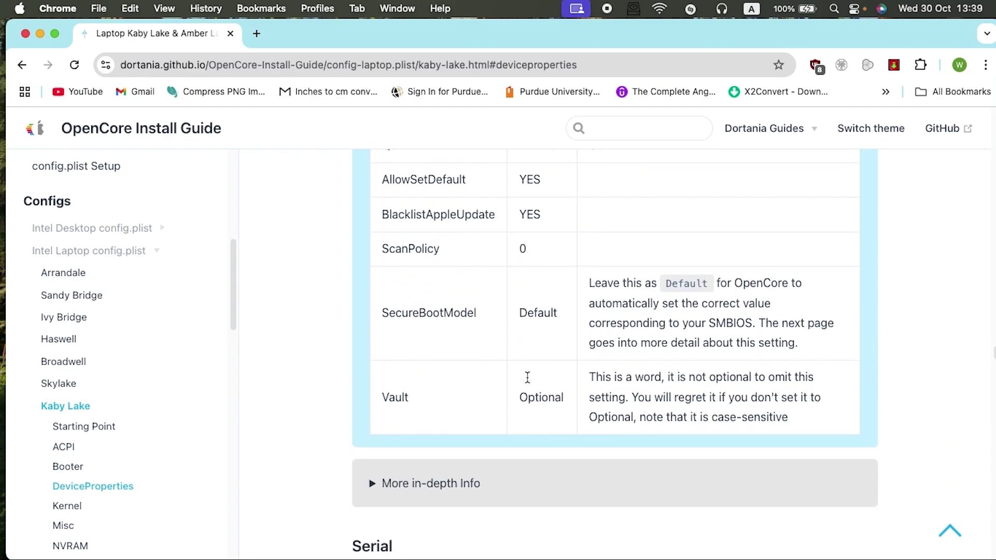
{"action": "scroll", "coordinate": [527, 378], "scroll_direction": "down", "scroll_amount": 20}
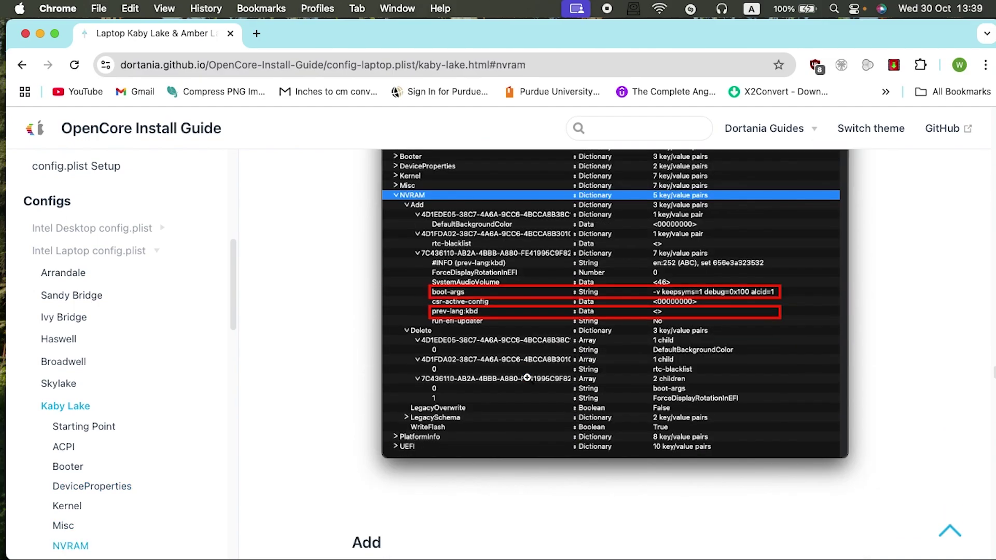
{"action": "scroll", "coordinate": [527, 378], "scroll_direction": "down", "scroll_amount": 3}
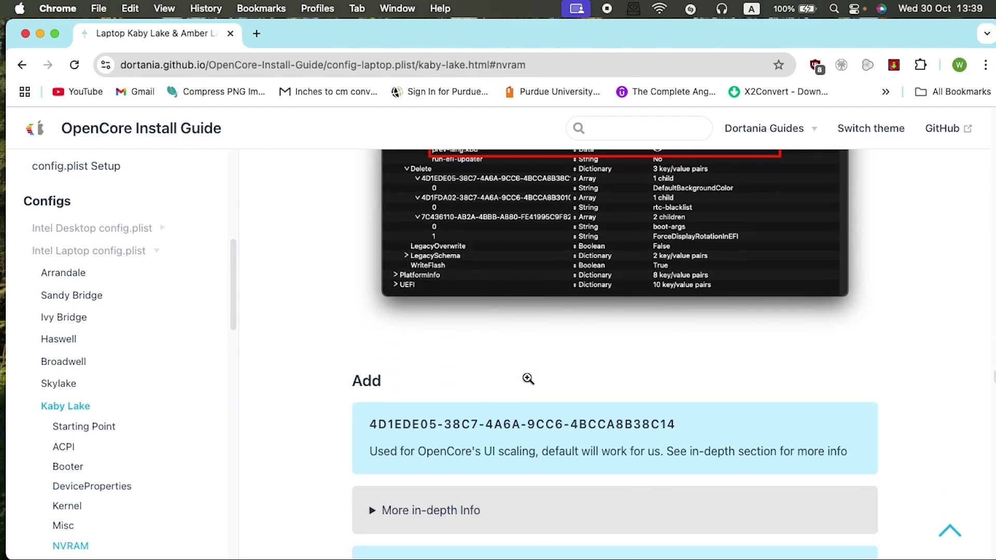
{"action": "scroll", "coordinate": [527, 378], "scroll_direction": "up", "scroll_amount": 2}
{"action": "scroll", "coordinate": [528, 378], "scroll_direction": "down", "scroll_amount": 1}
{"action": "scroll", "coordinate": [528, 378], "scroll_direction": "down", "scroll_amount": 10}
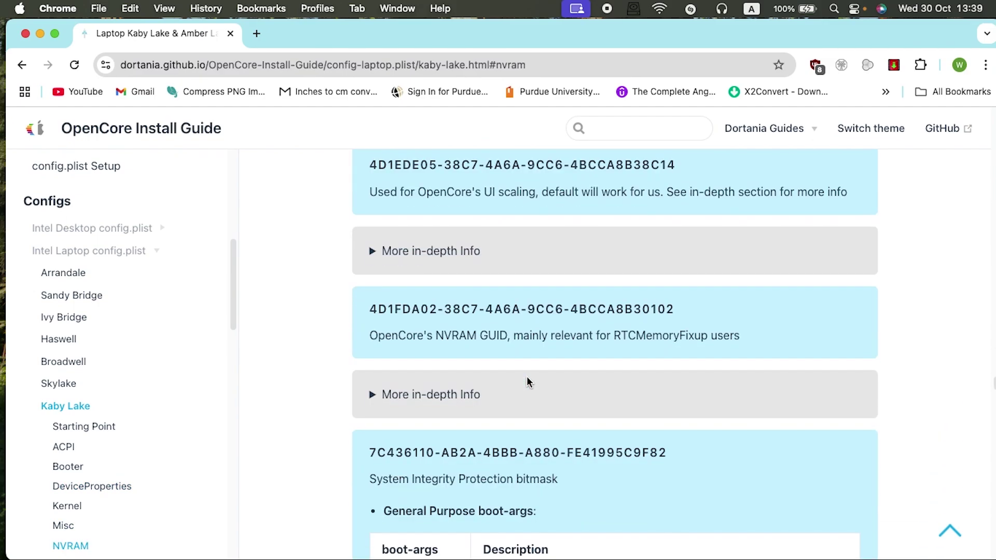
{"action": "scroll", "coordinate": [528, 382], "scroll_direction": "down", "scroll_amount": 5}
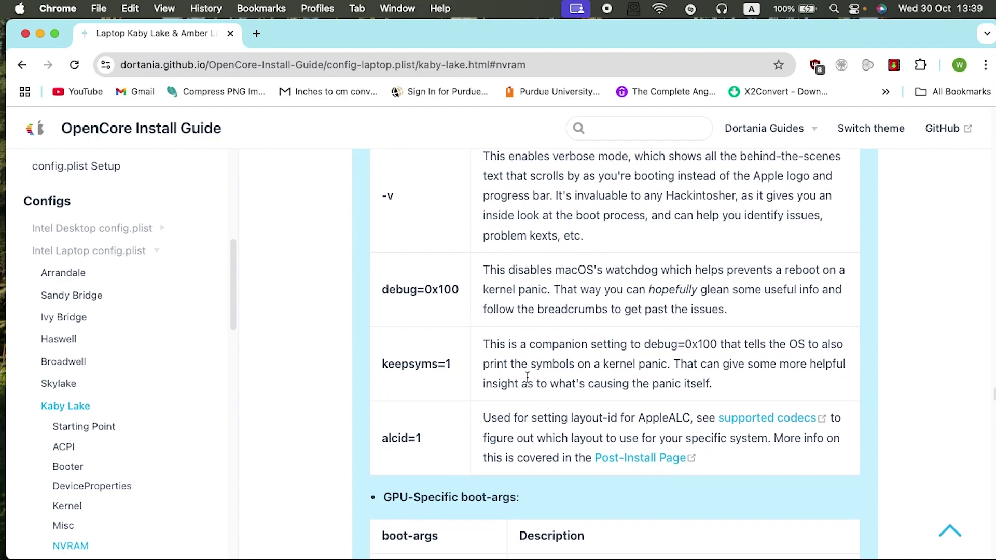
{"action": "left_click_drag", "start_coordinate": [436, 437], "coordinate": [378, 437]}
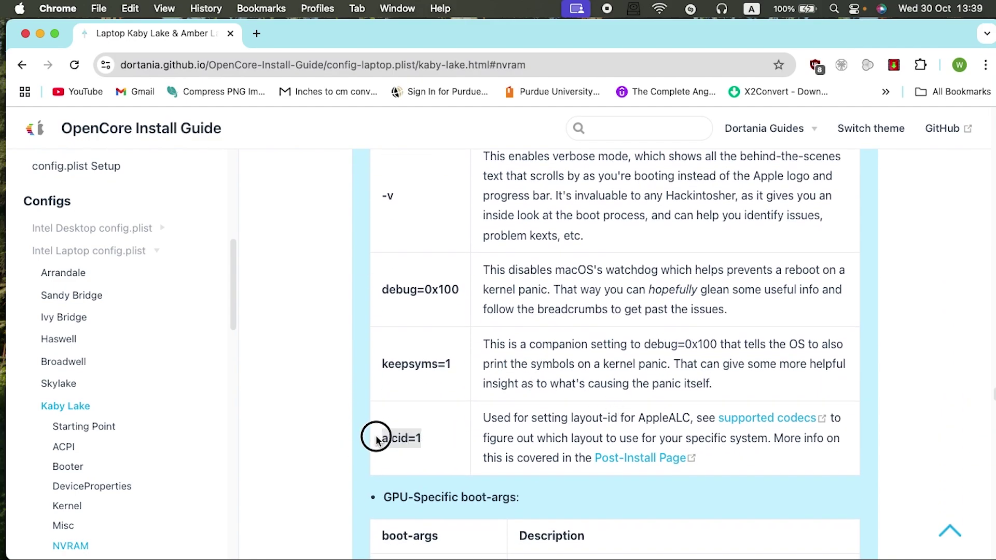
{"action": "left_click", "coordinate": [762, 422]}
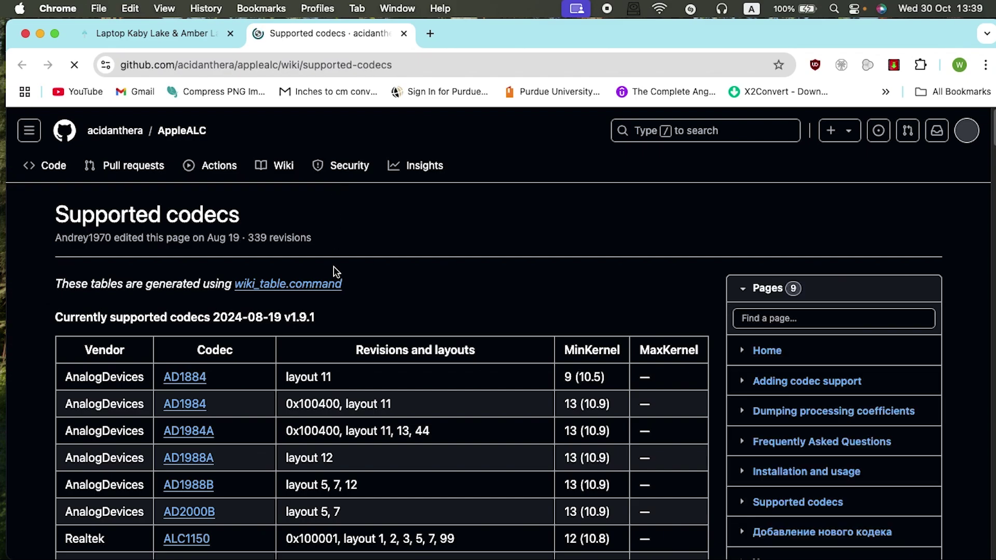
Dismiss the Translate popup, scroll to the ALC293 row, and highlight its layout 11
{"action": "scroll", "coordinate": [331, 290], "scroll_direction": "down", "scroll_amount": 3}
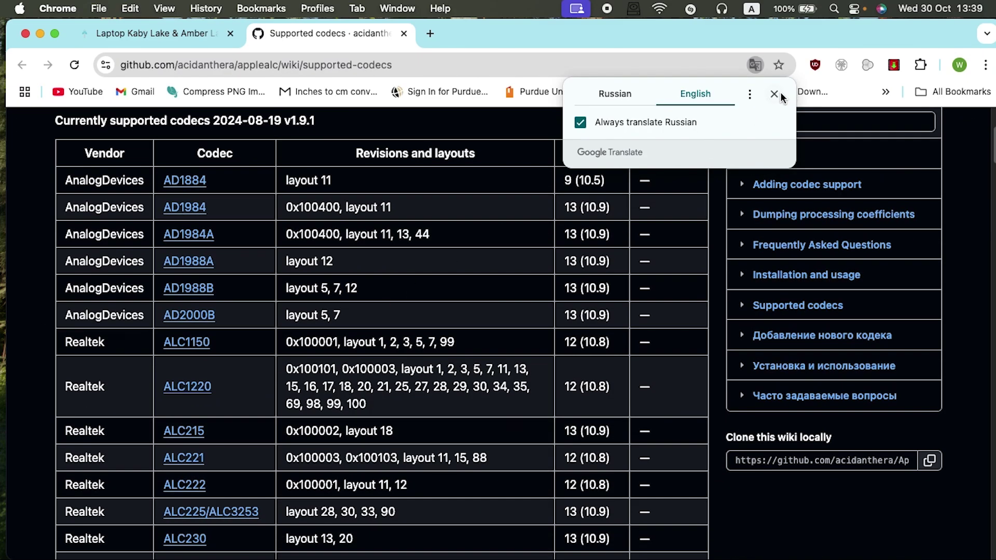
{"action": "left_click", "coordinate": [774, 94]}
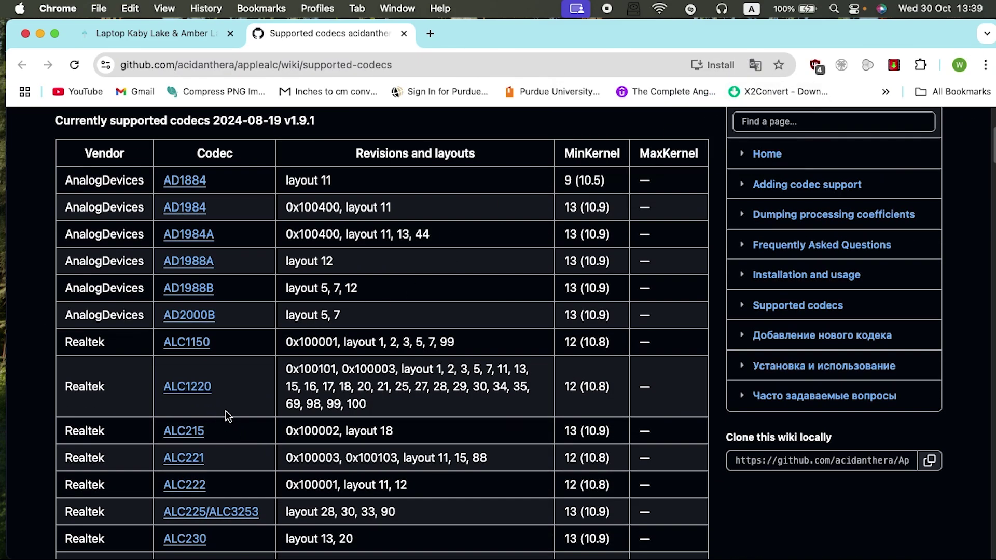
{"action": "scroll", "coordinate": [251, 413], "scroll_direction": "down", "scroll_amount": 3}
{"action": "scroll", "coordinate": [251, 416], "scroll_direction": "down", "scroll_amount": 10}
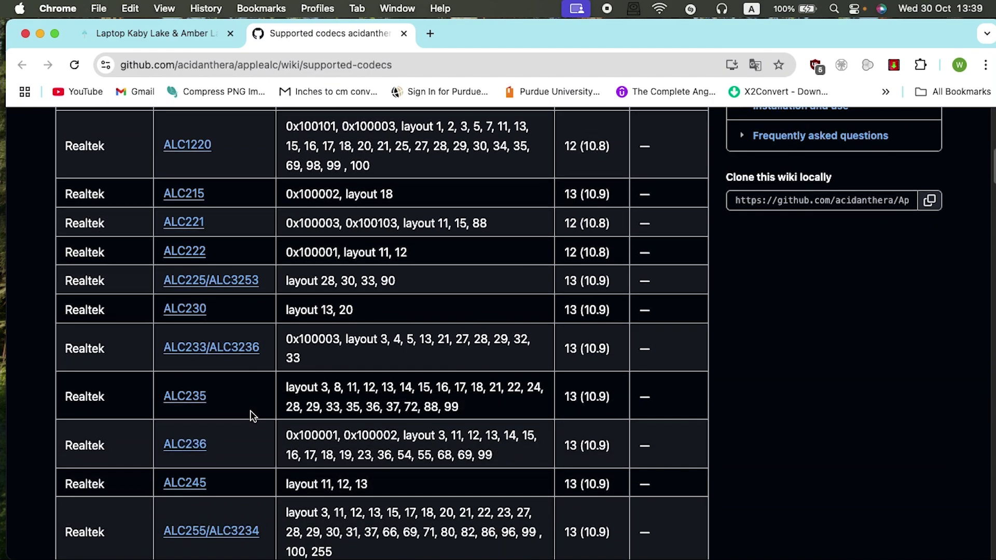
{"action": "scroll", "coordinate": [251, 416], "scroll_direction": "down", "scroll_amount": 10}
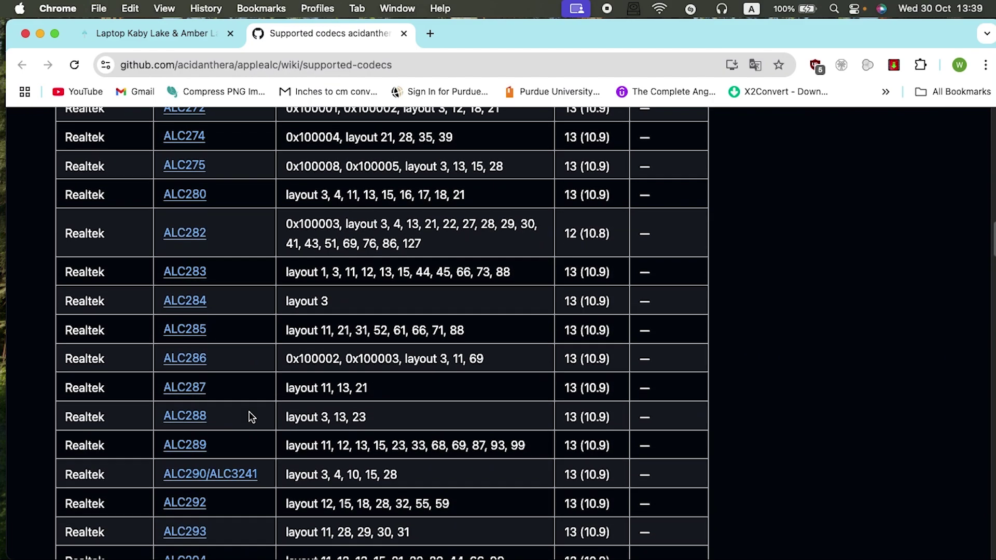
{"action": "scroll", "coordinate": [247, 414], "scroll_direction": "down", "scroll_amount": 2}
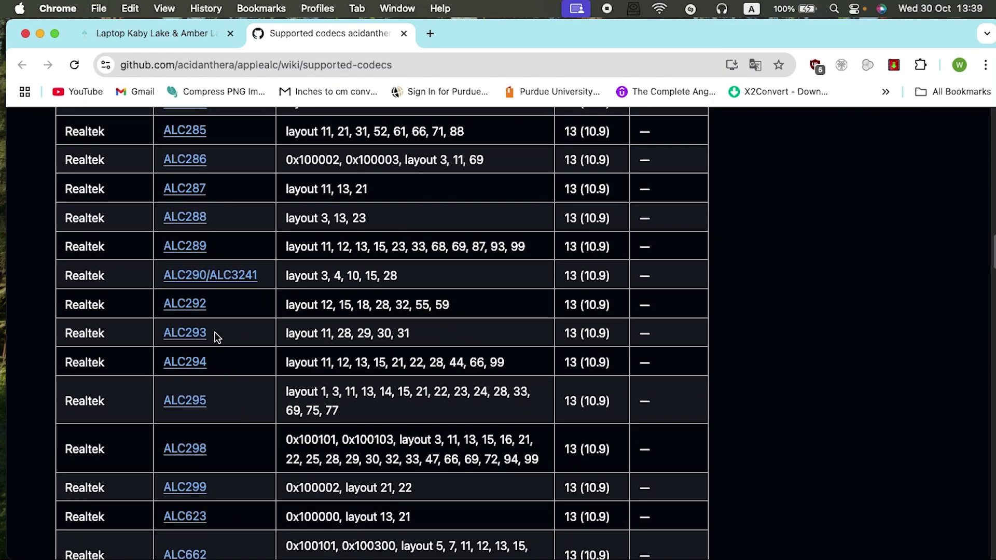
{"action": "double_click", "coordinate": [327, 333]}
Check Sound settings: Internal Microphone for input; Headphones, Line Out and HDMI for output
{"action": "left_click", "coordinate": [19, 8]}
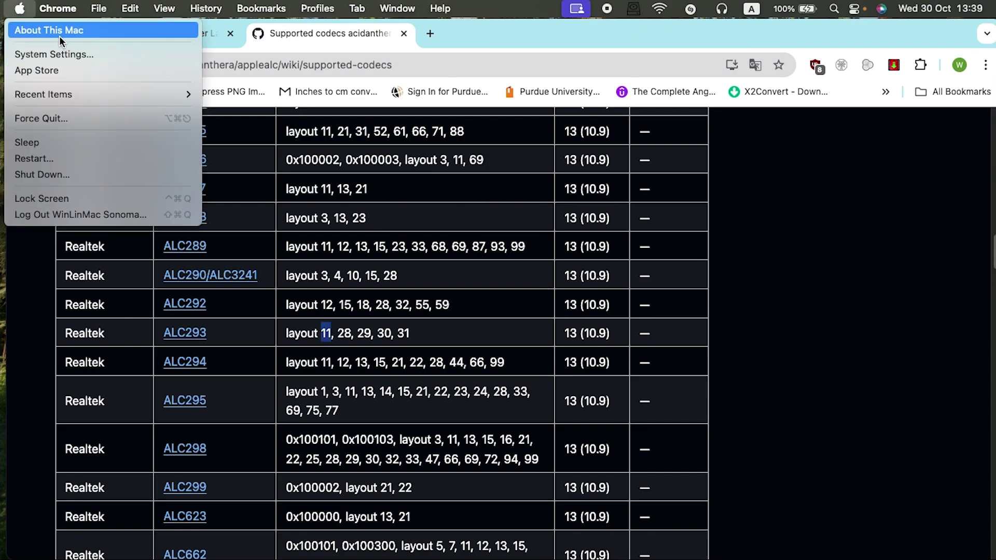
{"action": "left_click", "coordinate": [57, 54]}
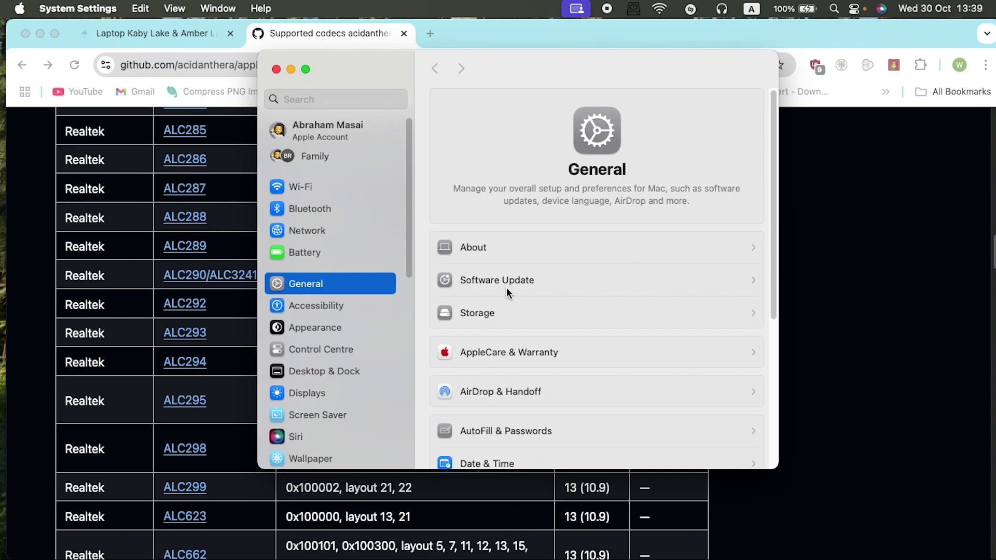
{"action": "scroll", "coordinate": [314, 357], "scroll_direction": "down", "scroll_amount": 3}
{"action": "scroll", "coordinate": [314, 358], "scroll_direction": "down", "scroll_amount": 3}
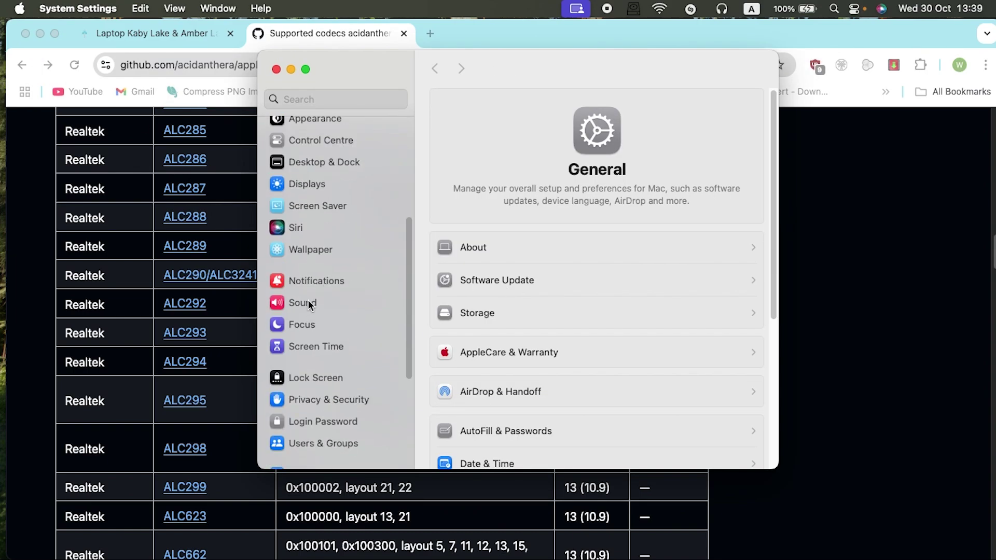
{"action": "left_click", "coordinate": [309, 305]}
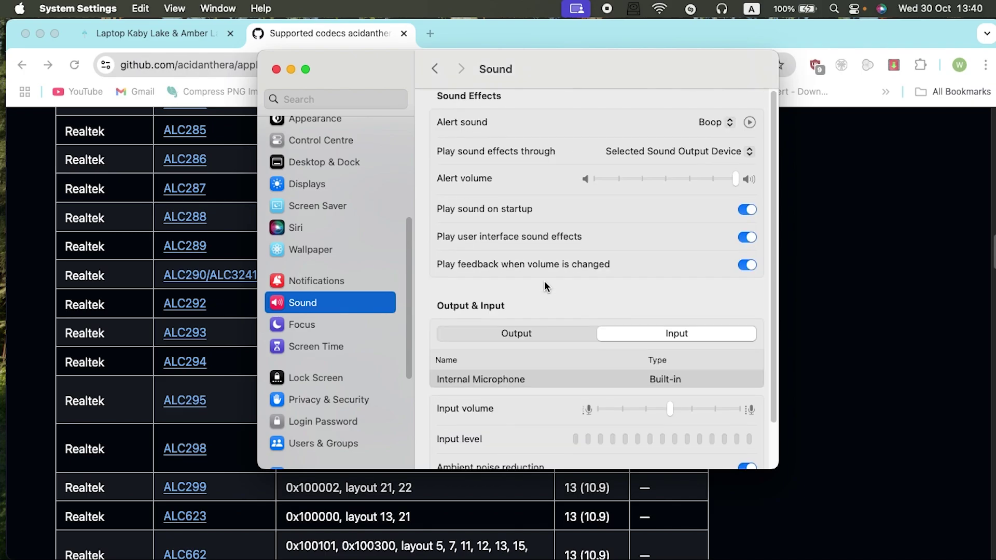
{"action": "scroll", "coordinate": [544, 281], "scroll_direction": "down", "scroll_amount": 2}
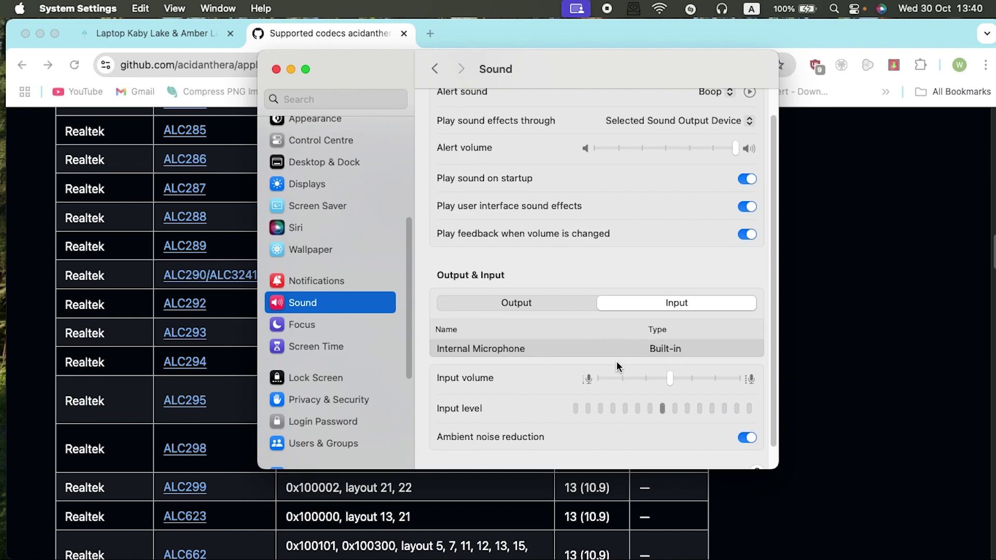
{"action": "left_click", "coordinate": [527, 304]}
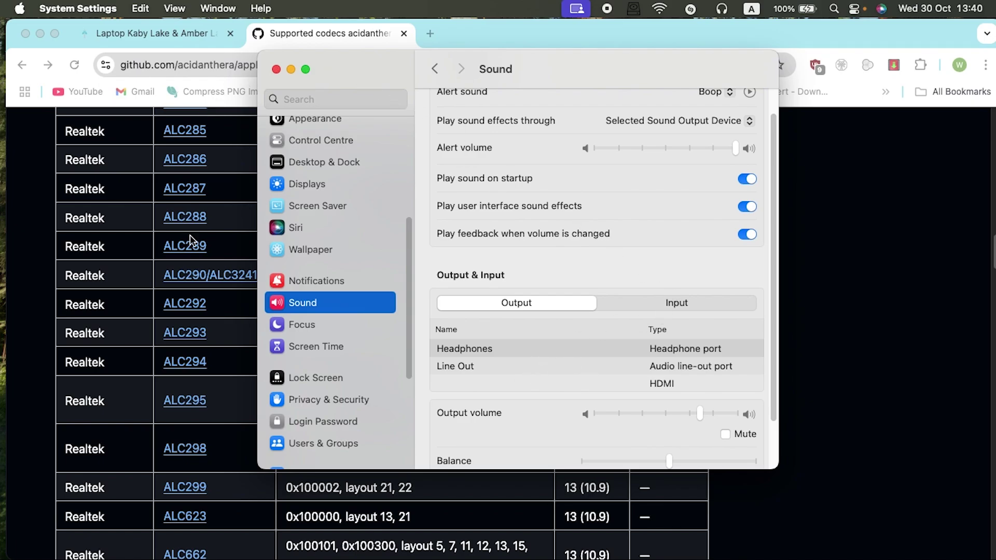
{"action": "left_click", "coordinate": [228, 338]}
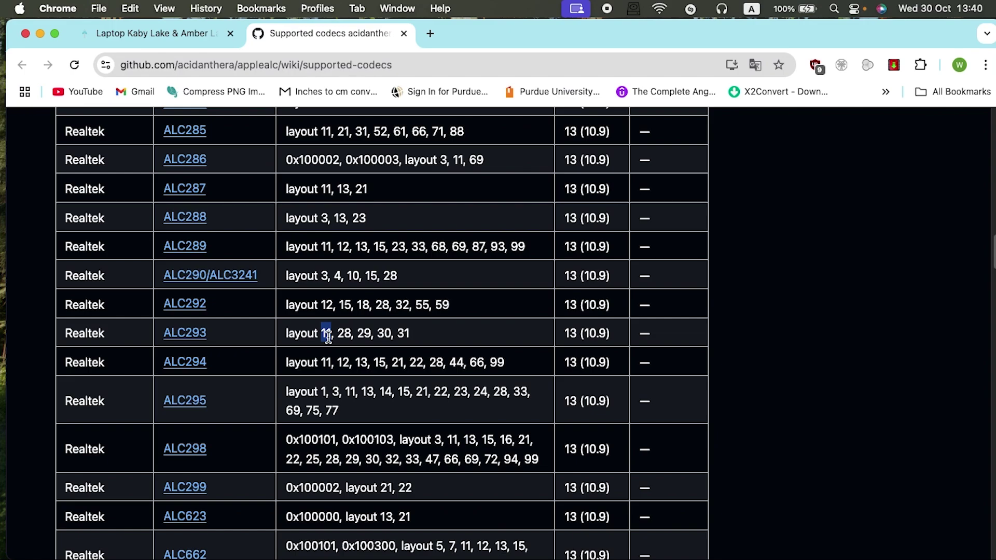
Highlight layout 28 in the ALC293 row, then switch to OCAuxiliaryTools
{"action": "left_click", "coordinate": [348, 331]}
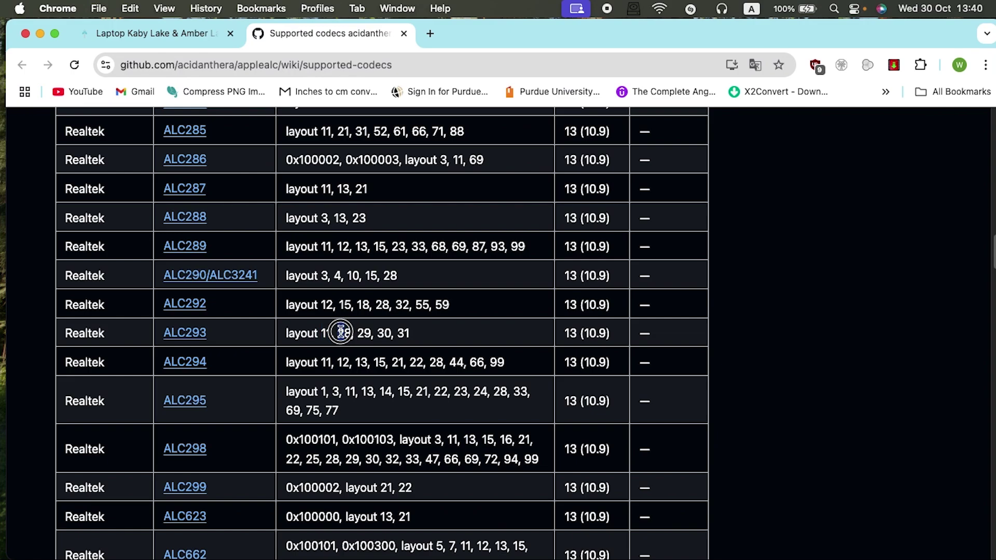
{"action": "left_click_drag", "start_coordinate": [341, 332], "coordinate": [337, 332]}
{"action": "key", "text": "super+Tab"}
{"action": "key", "text": "super+Tab"}
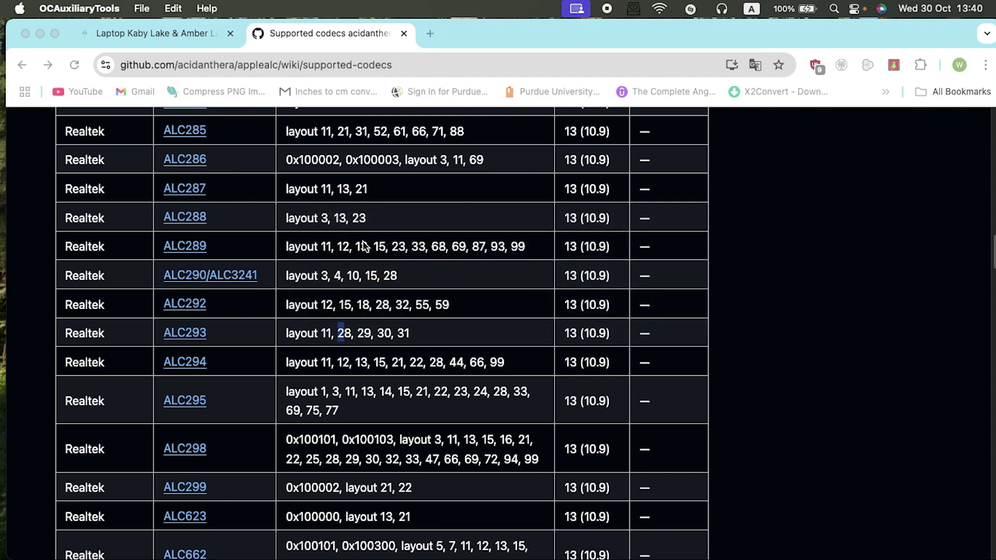
Restore the Config.plist editor, minimize Chrome, and maximize the editor window
{"action": "mouse_move", "coordinate": [279, 556]}
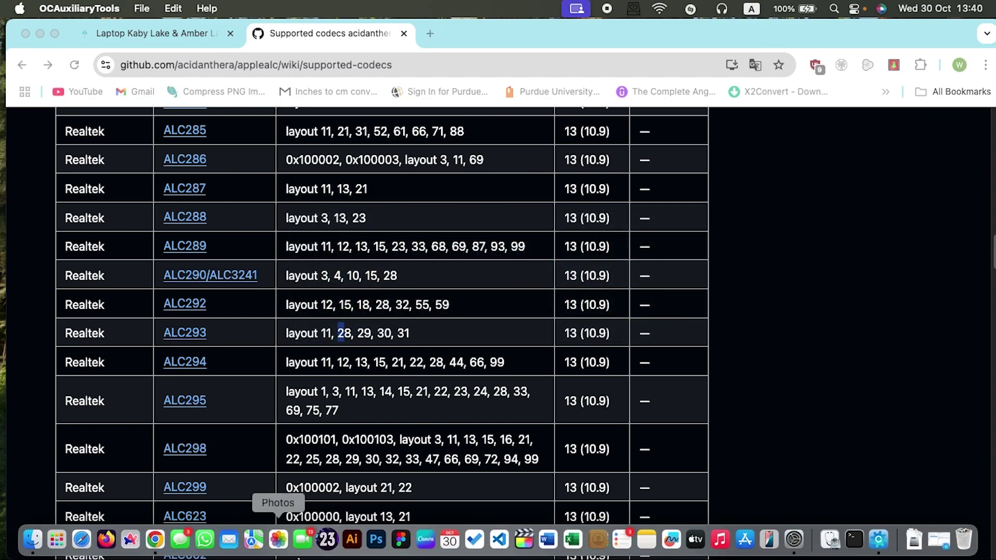
{"action": "left_click", "coordinate": [875, 542]}
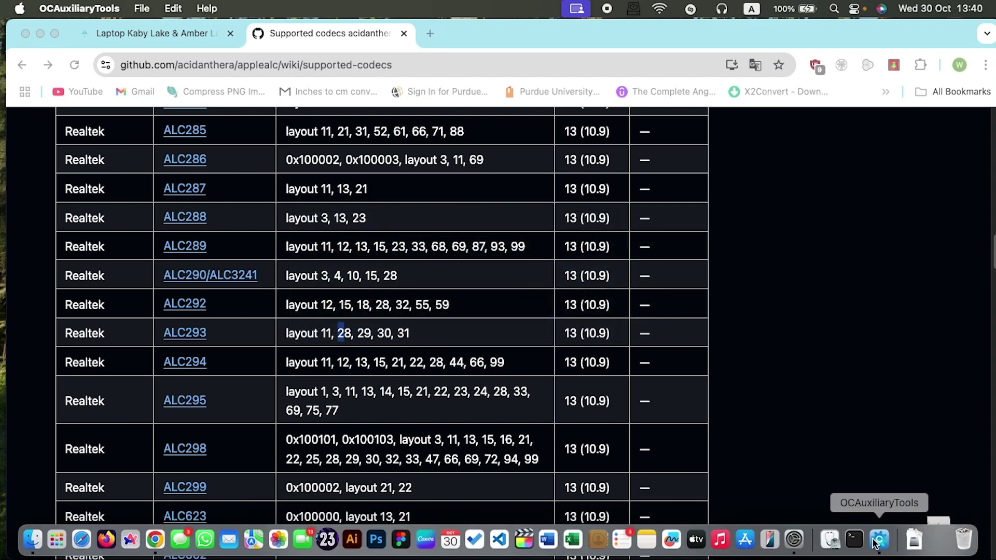
{"action": "left_click", "coordinate": [39, 36]}
{"action": "left_click_drag", "start_coordinate": [331, 52], "coordinate": [253, 51]}
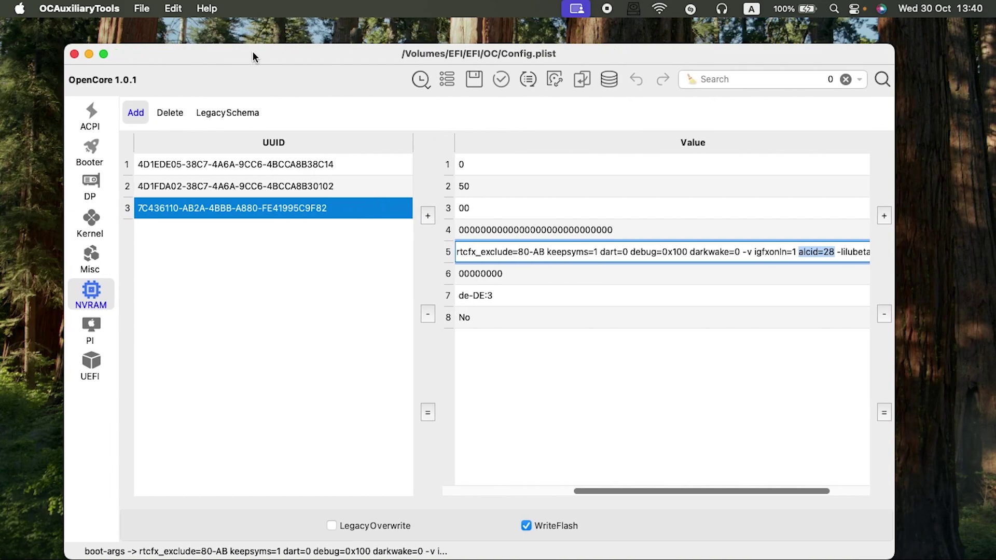
{"action": "double_click", "coordinate": [253, 51]}
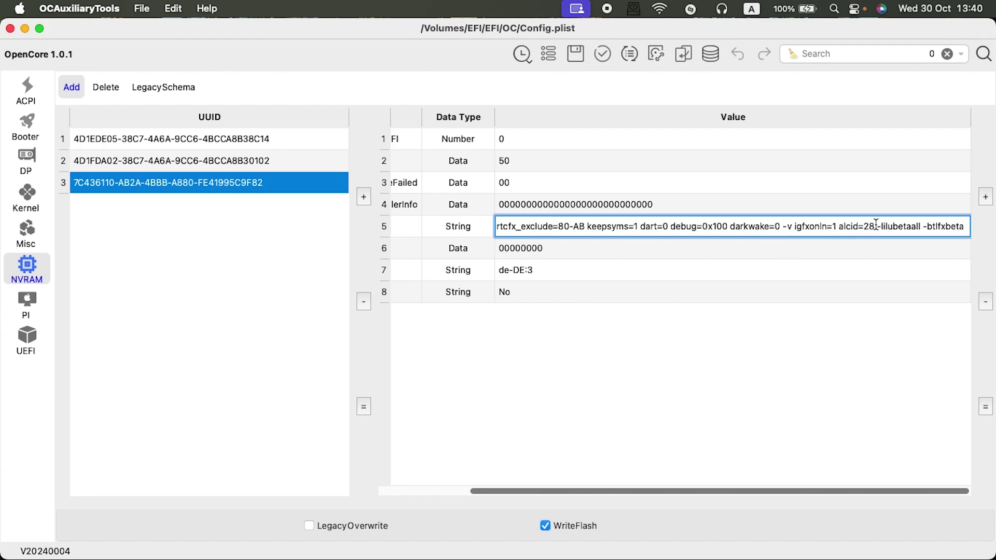
Confirm alcid=28 in the boot-args value, commit it, and minimize the editor
{"action": "left_click_drag", "start_coordinate": [873, 228], "coordinate": [867, 223]}
{"action": "left_click", "coordinate": [864, 226]}
{"action": "left_click_drag", "start_coordinate": [864, 226], "coordinate": [843, 227]}
{"action": "left_click", "coordinate": [874, 226]}
{"action": "key", "text": "Return"}
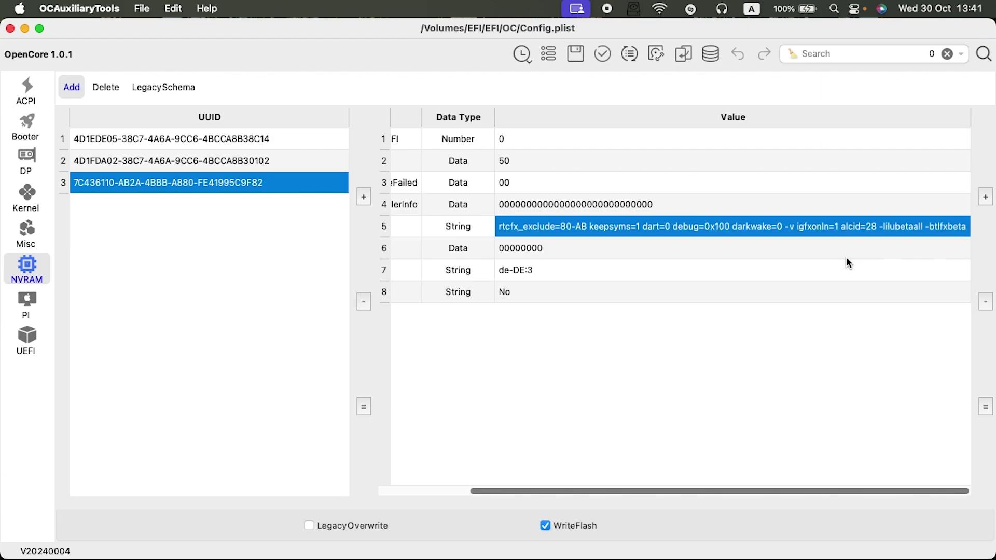
{"action": "left_click_drag", "start_coordinate": [516, 491], "coordinate": [400, 492]}
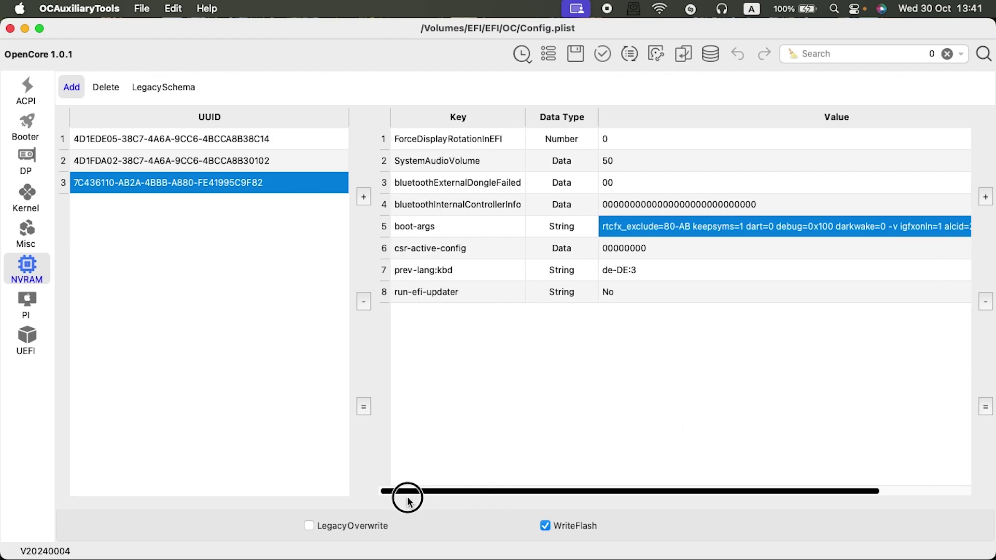
{"action": "left_click", "coordinate": [27, 30]}
Bring Finder to the front and show the Desktop folder
{"action": "mouse_move", "coordinate": [103, 542]}
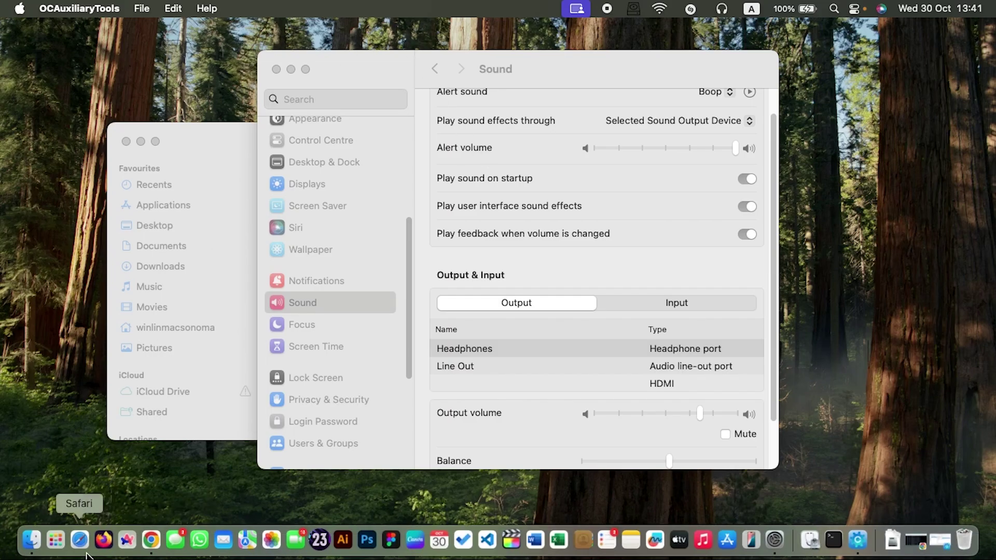
{"action": "left_click", "coordinate": [53, 541]}
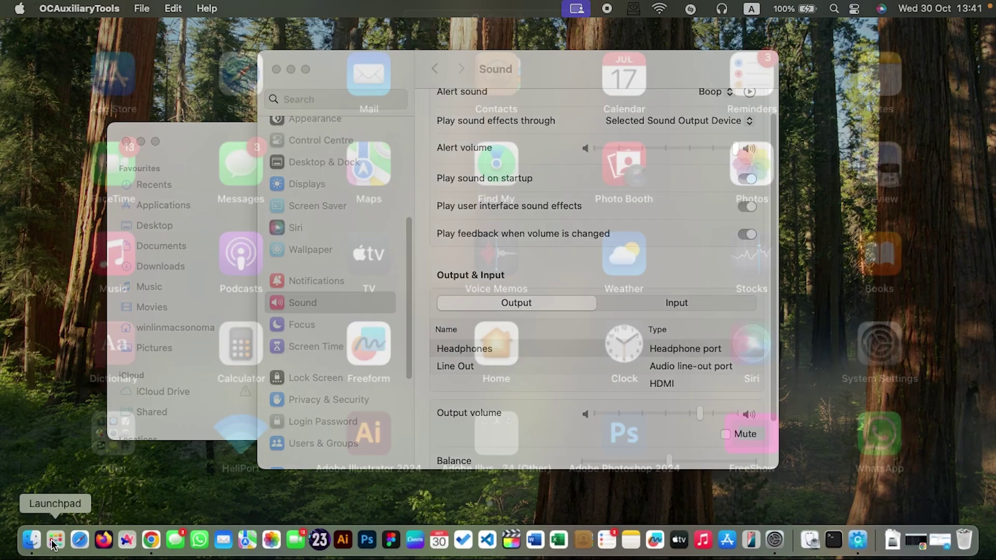
{"action": "left_click", "coordinate": [35, 544]}
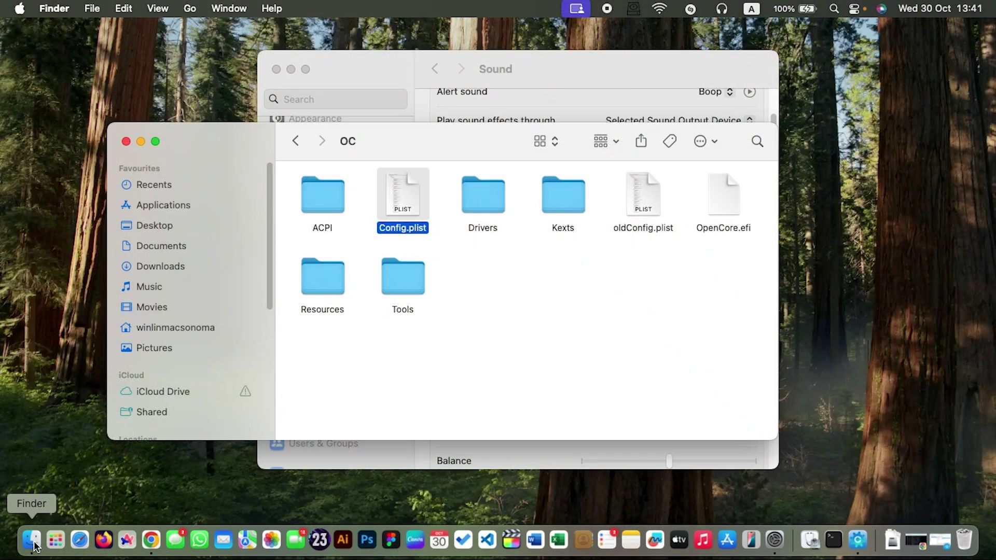
{"action": "left_click", "coordinate": [169, 226]}
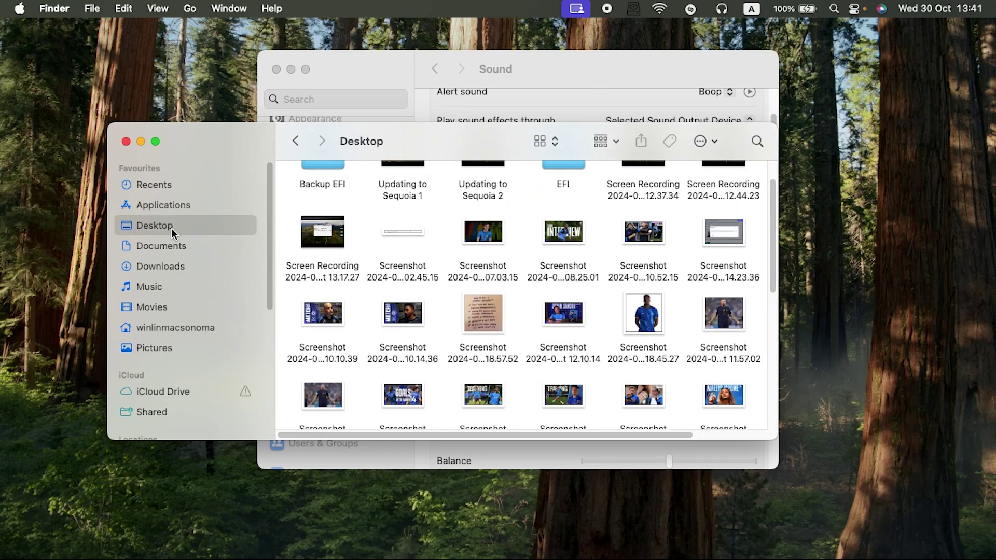
Browse the Desktop files and select the two newest screen recordings
{"action": "scroll", "coordinate": [643, 282], "scroll_direction": "down", "scroll_amount": 5}
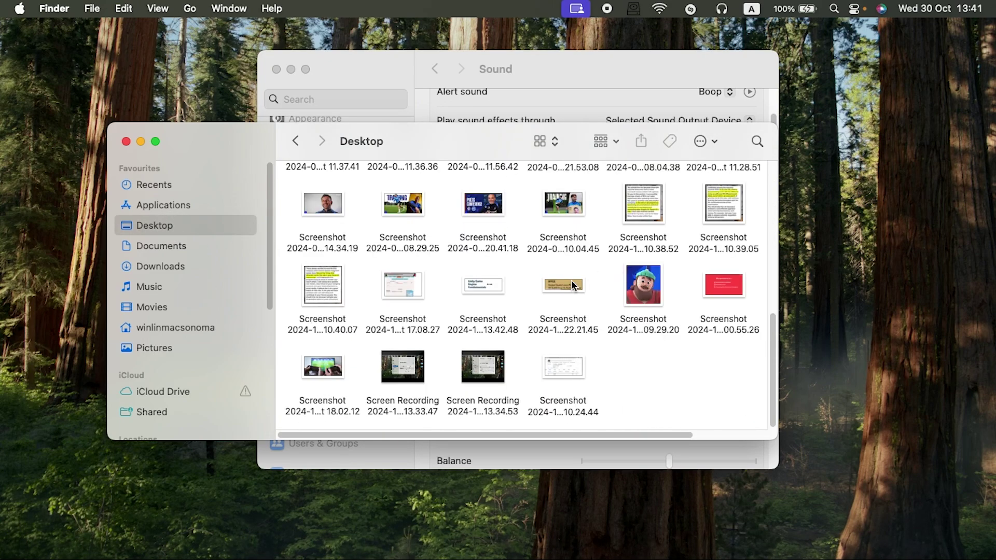
{"action": "left_click_drag", "start_coordinate": [513, 372], "coordinate": [391, 372]}
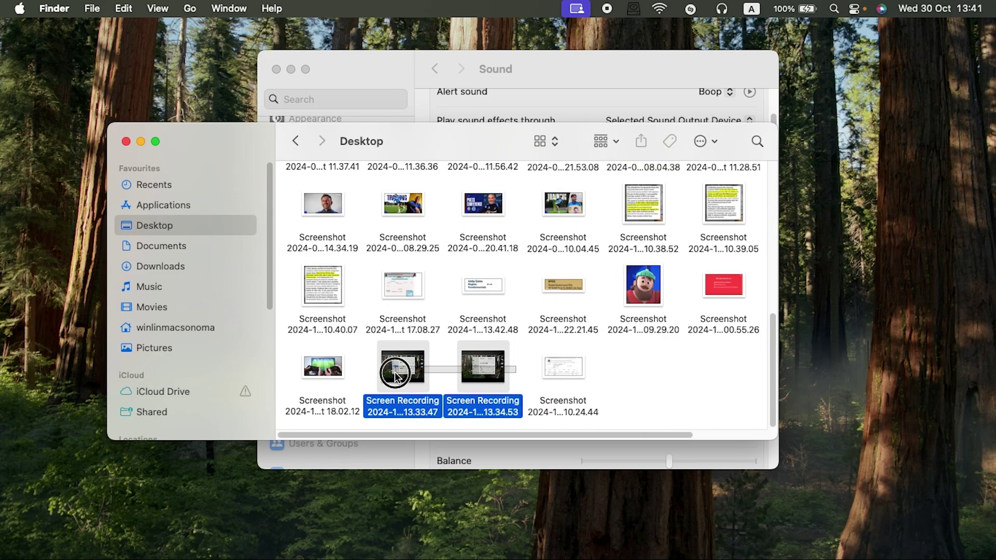
{"action": "scroll", "coordinate": [635, 332], "scroll_direction": "up", "scroll_amount": 5}
{"action": "scroll", "coordinate": [636, 339], "scroll_direction": "up", "scroll_amount": 5}
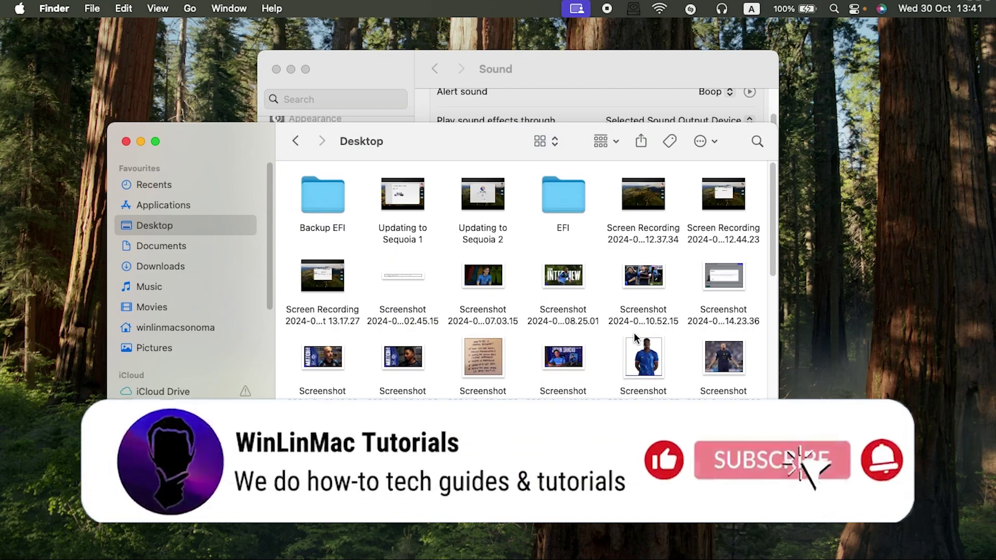
{"action": "left_click", "coordinate": [297, 281]}
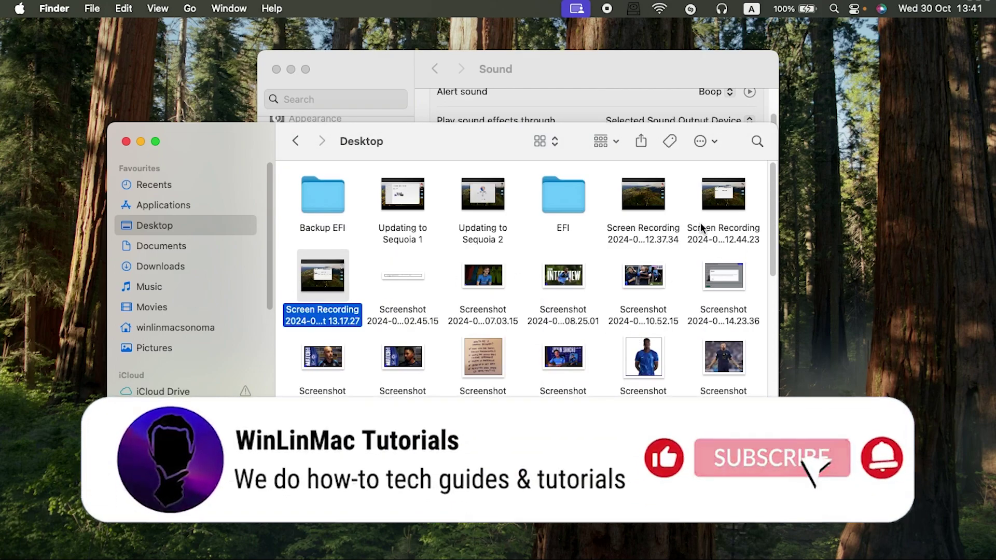